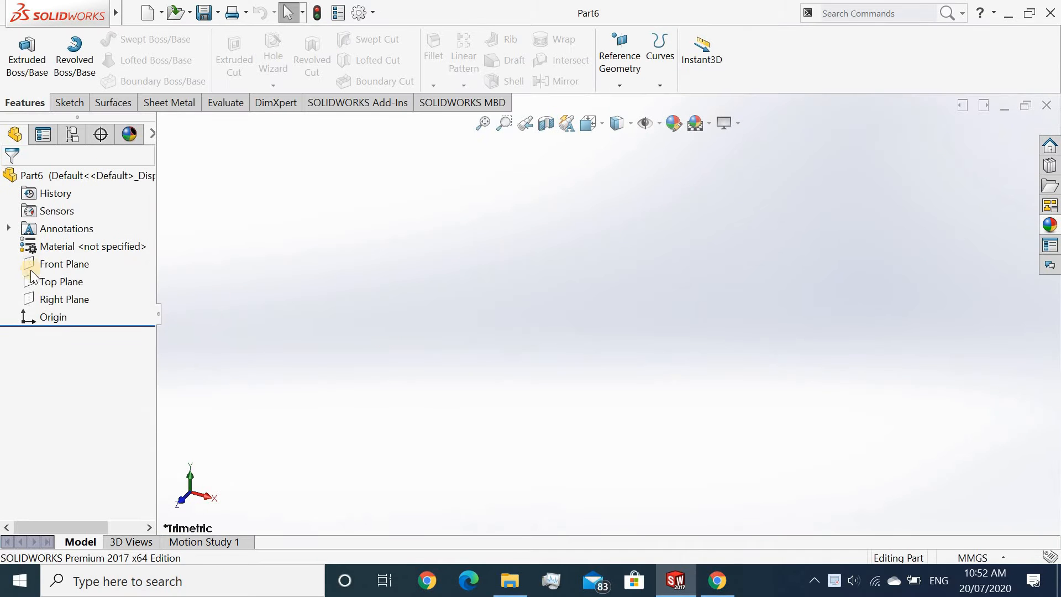
Step: Sketch a circle about 102 mm in diameter on the Front Plane, centred on the origin
click(28, 260)
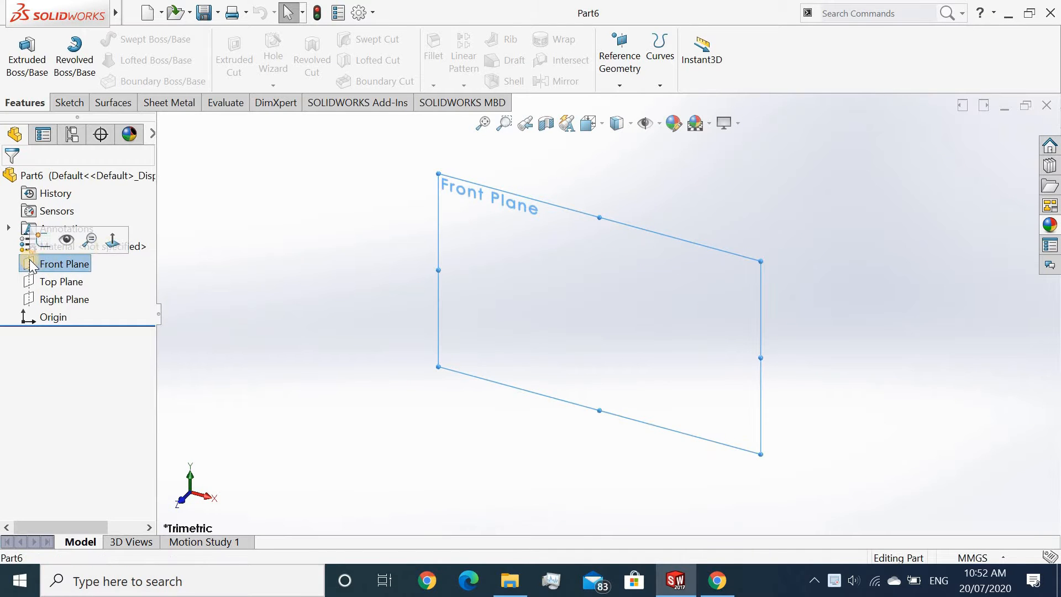
click(109, 243)
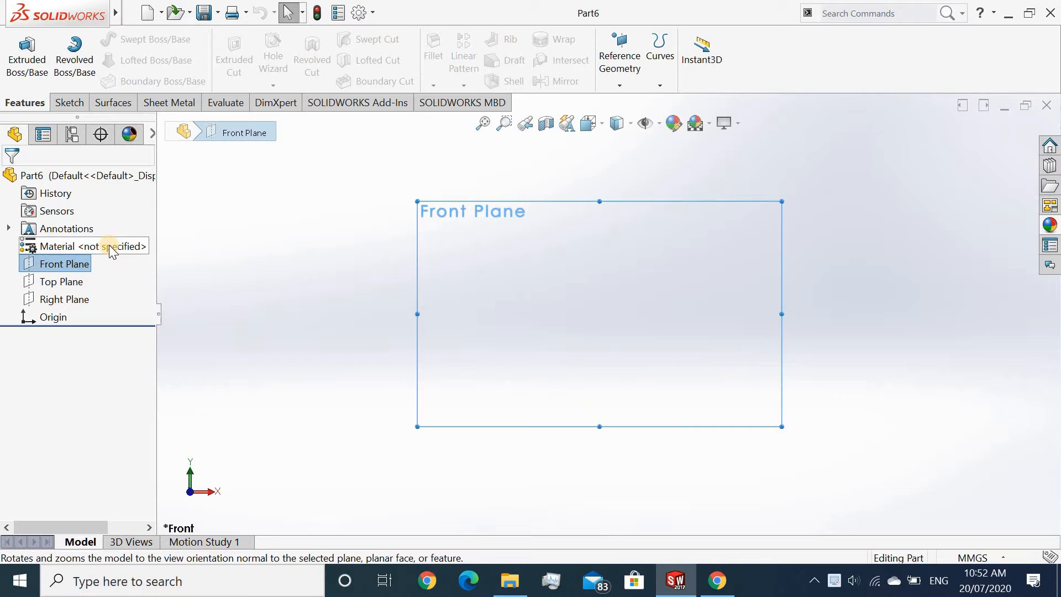
click(71, 102)
click(128, 40)
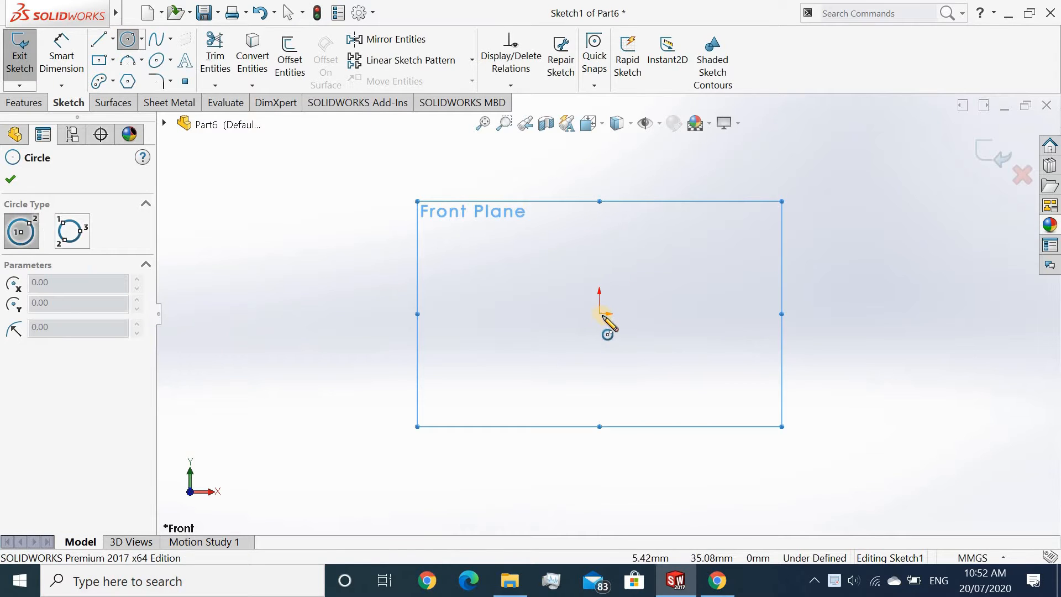
drag(645, 376, 668, 404)
Step: Dimension the circle's diameter as 50 mm
click(62, 60)
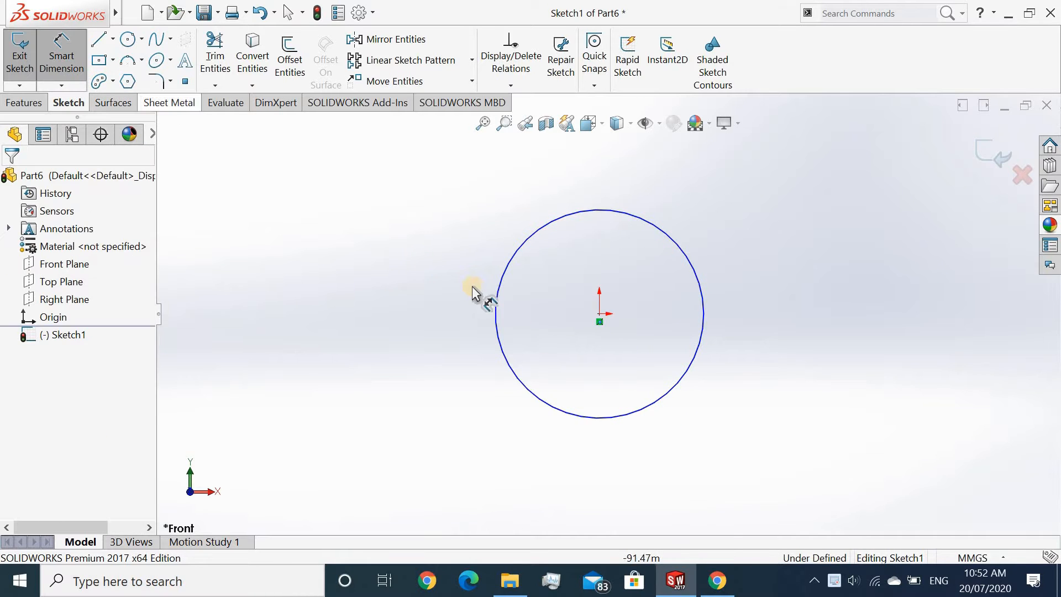
click(495, 301)
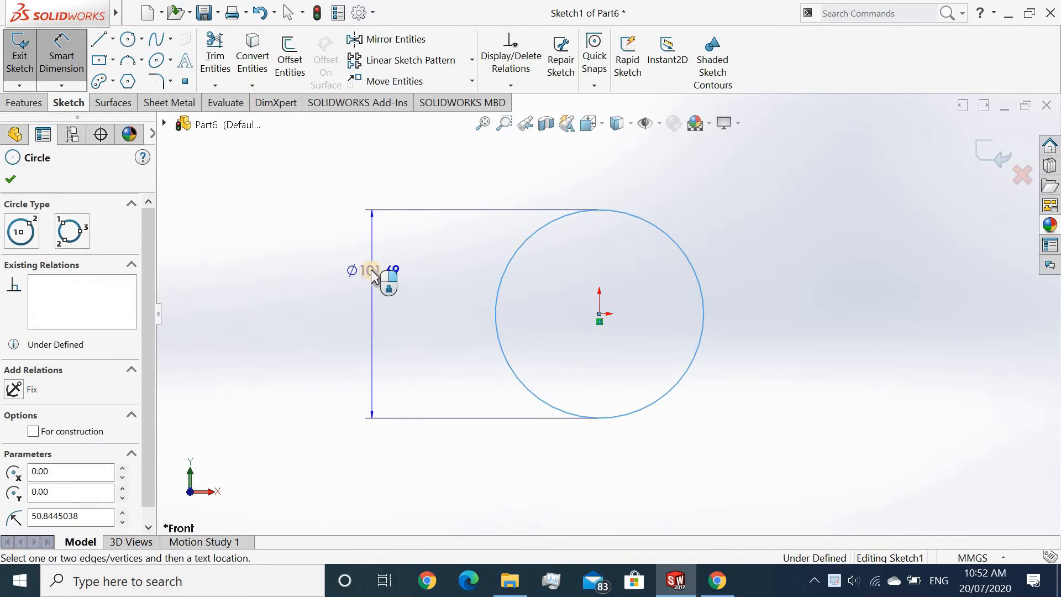
click(370, 270)
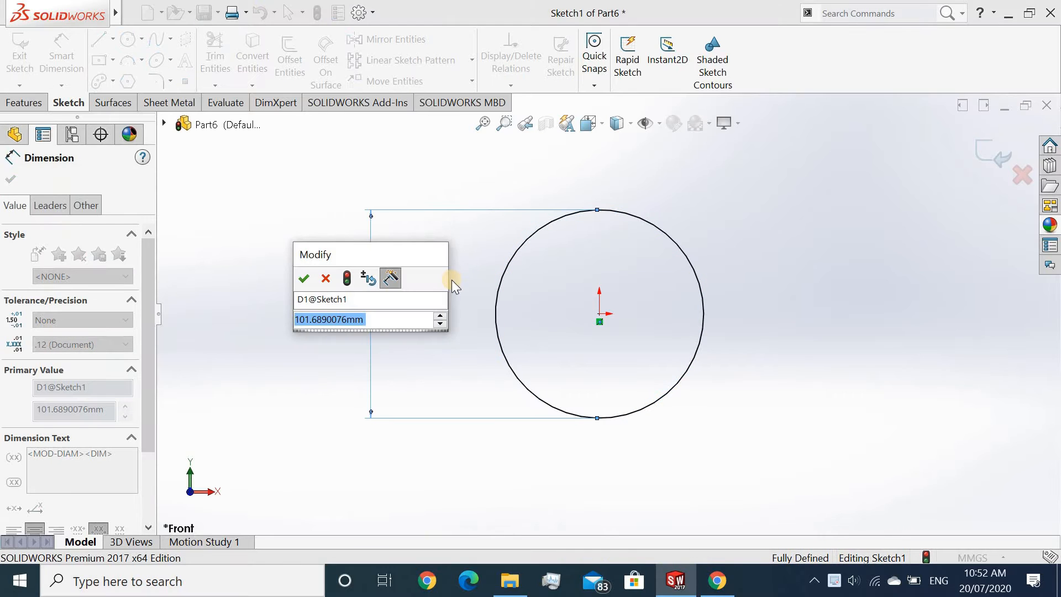
text(50)
key(Return)
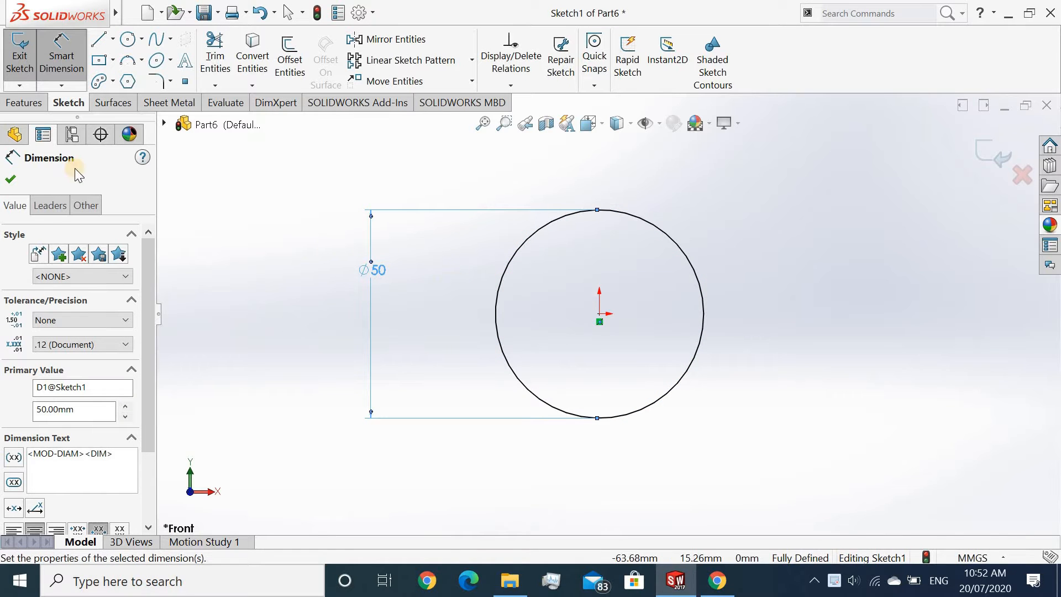
click(13, 176)
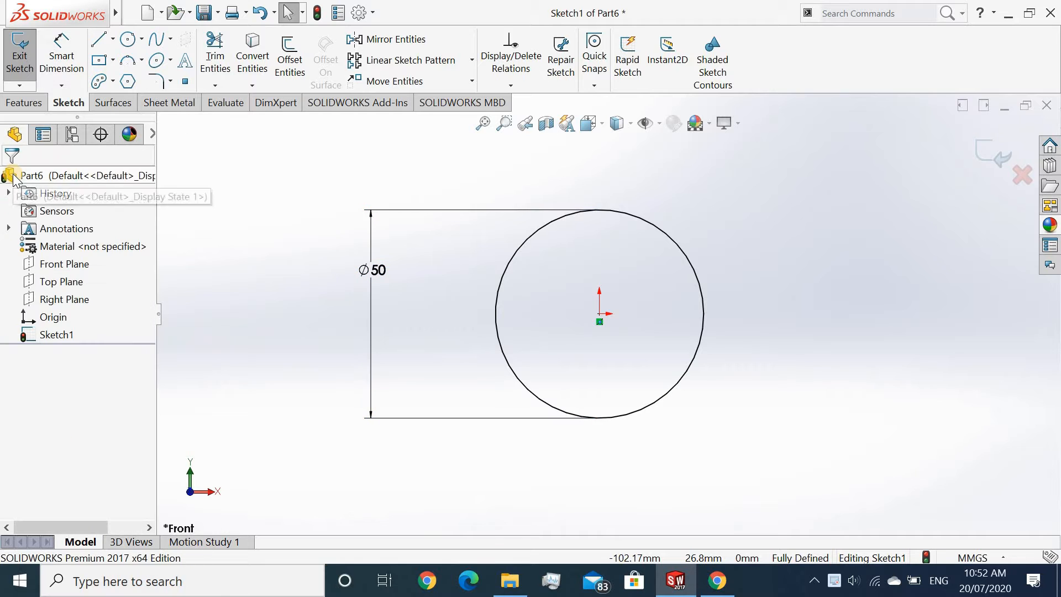
Step: Extrude the circle as a blind boss 50 mm deep with a 10-degree inward draft
click(29, 104)
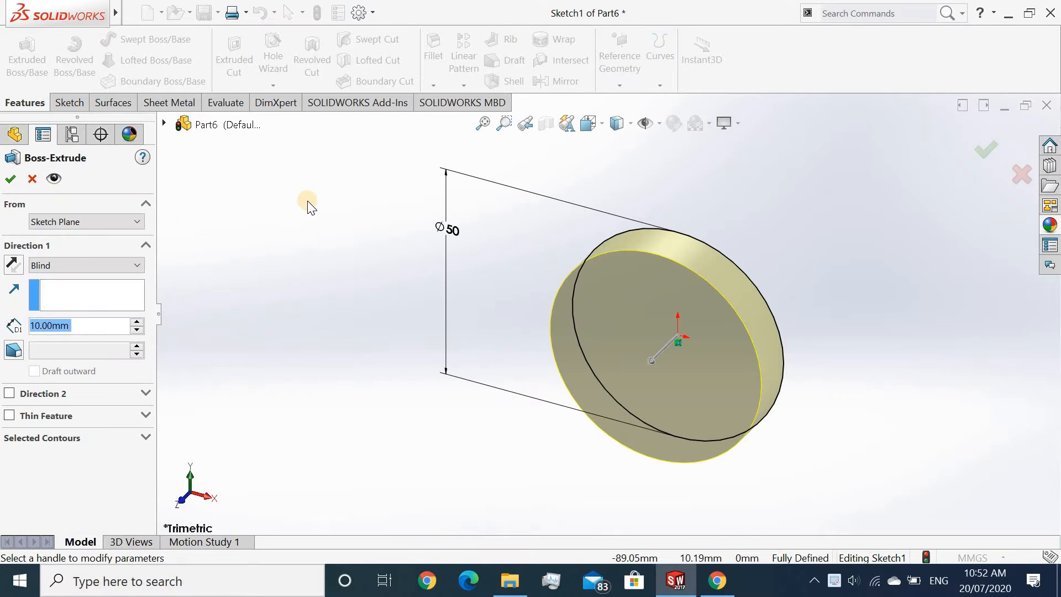
text(50)
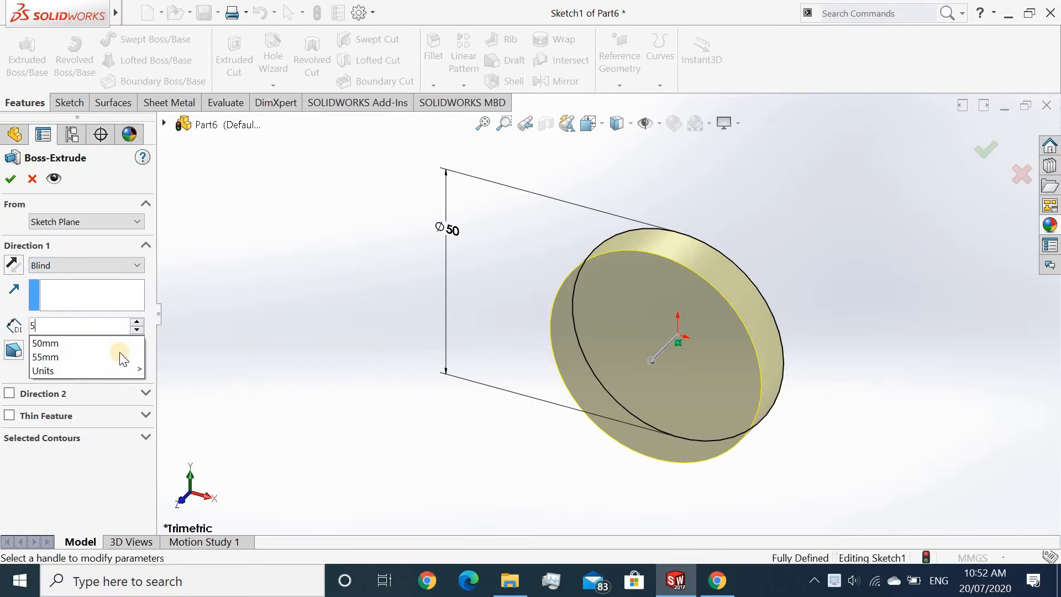
key(Return)
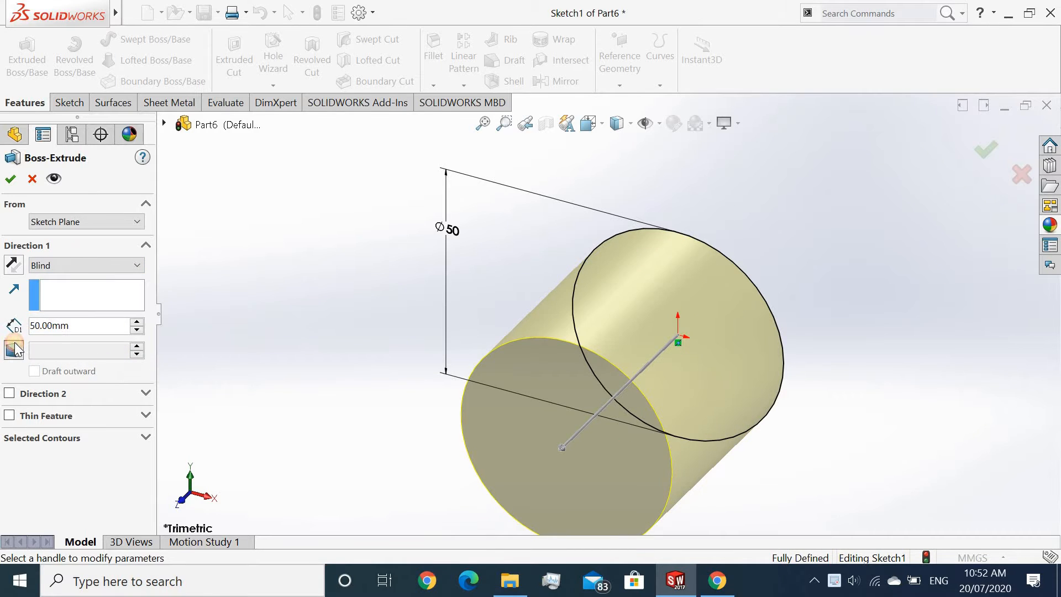
click(15, 349)
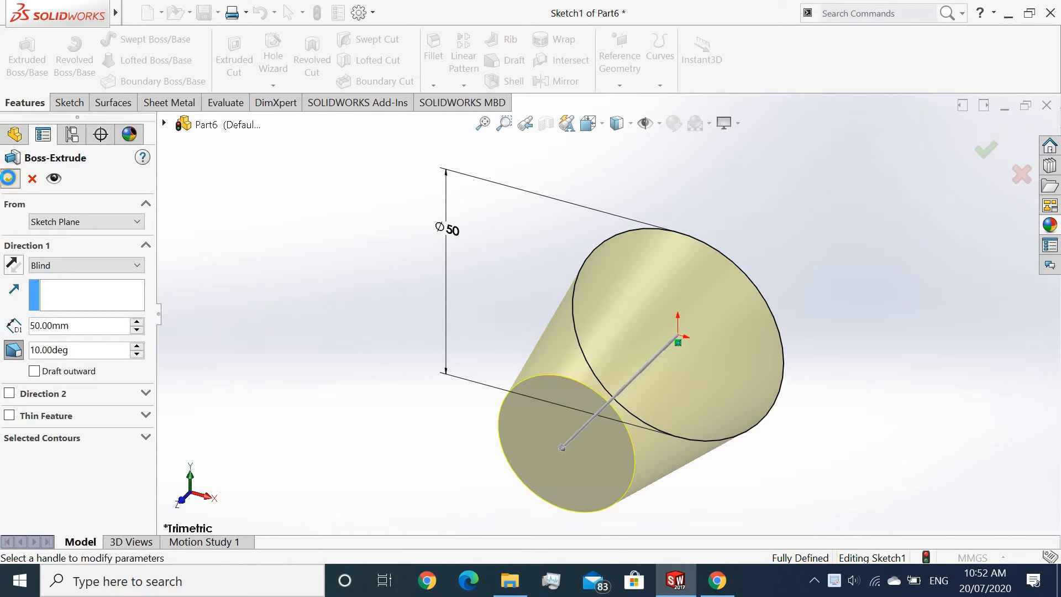
click(9, 178)
Step: Sketch a circle about 43 mm in diameter on the wider end face of the cone, centred on the origin
middle_drag(501, 260, 539, 326)
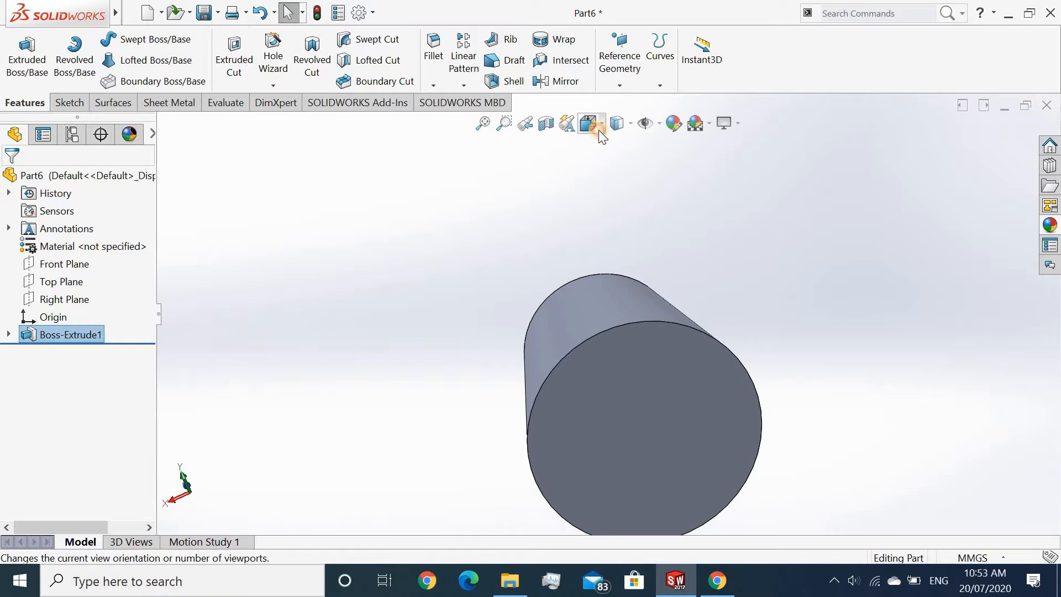
click(598, 130)
click(610, 184)
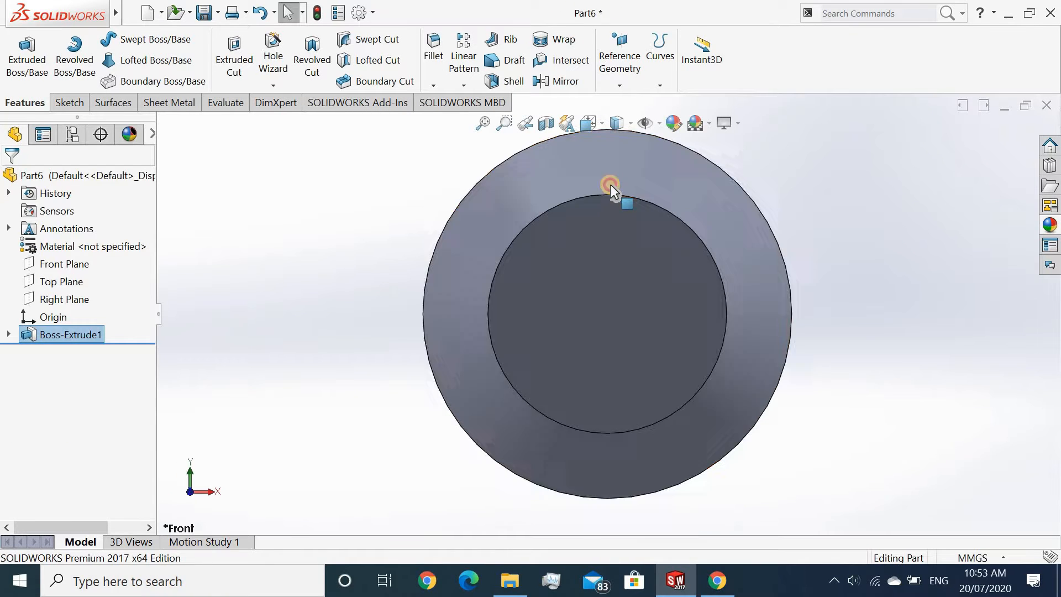
click(597, 124)
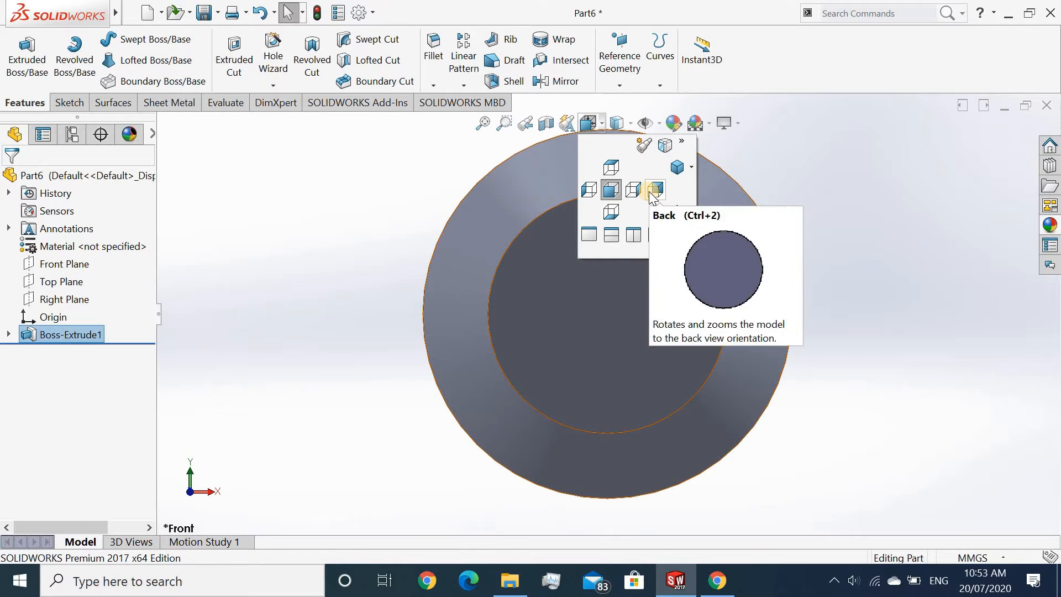
click(652, 190)
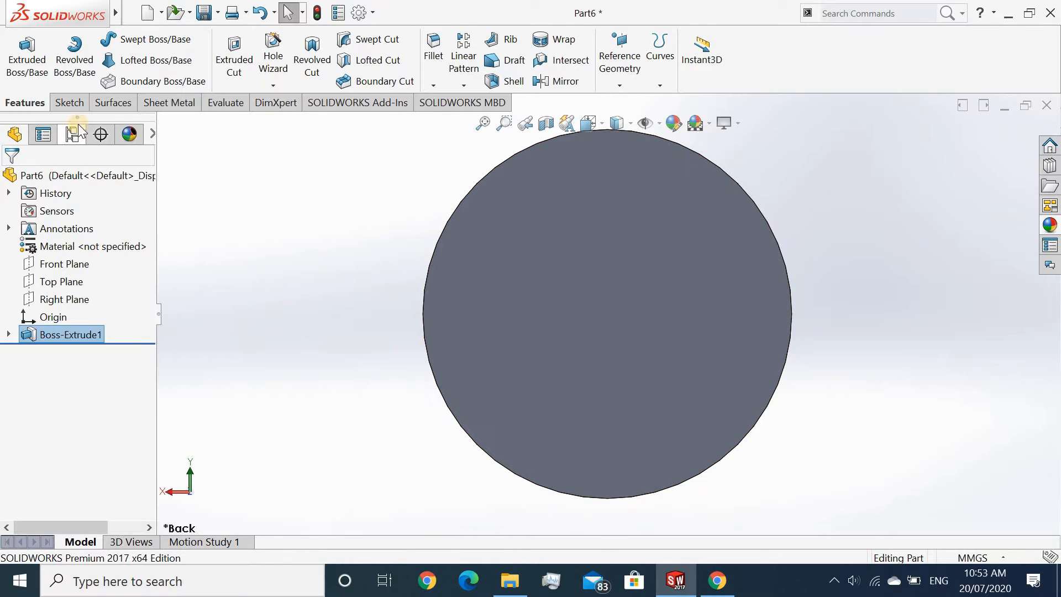
click(66, 102)
click(127, 39)
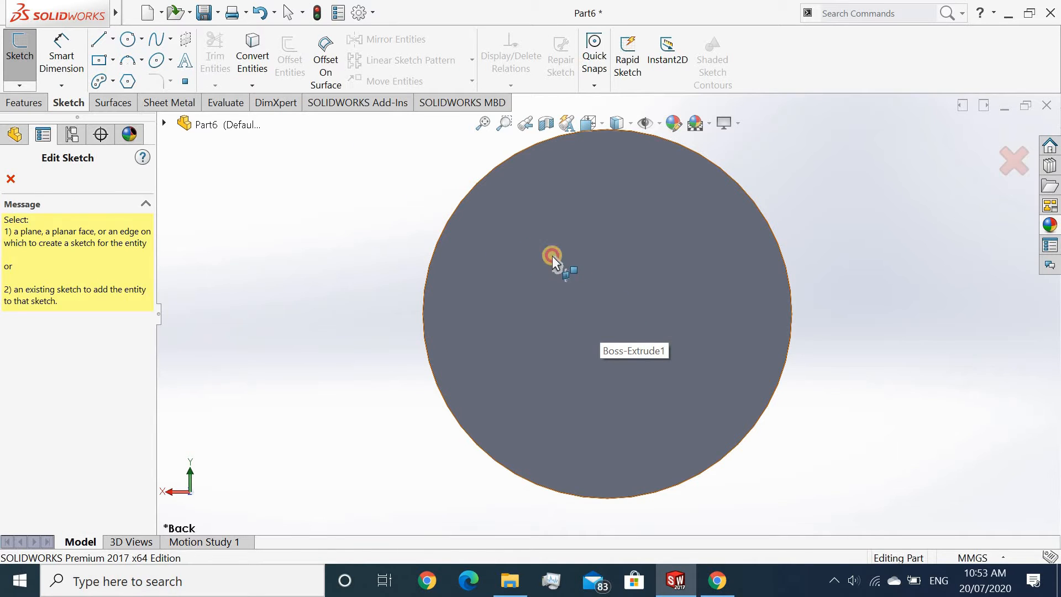
click(626, 312)
click(608, 314)
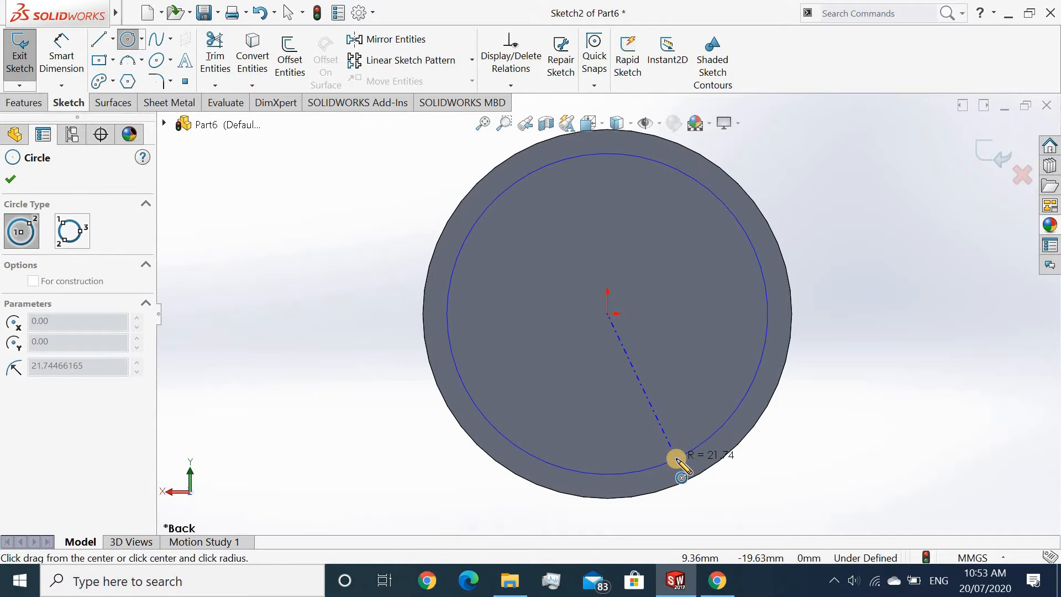
click(677, 458)
Step: Dimension the new circle's diameter on the wide end face as 45 mm
click(64, 60)
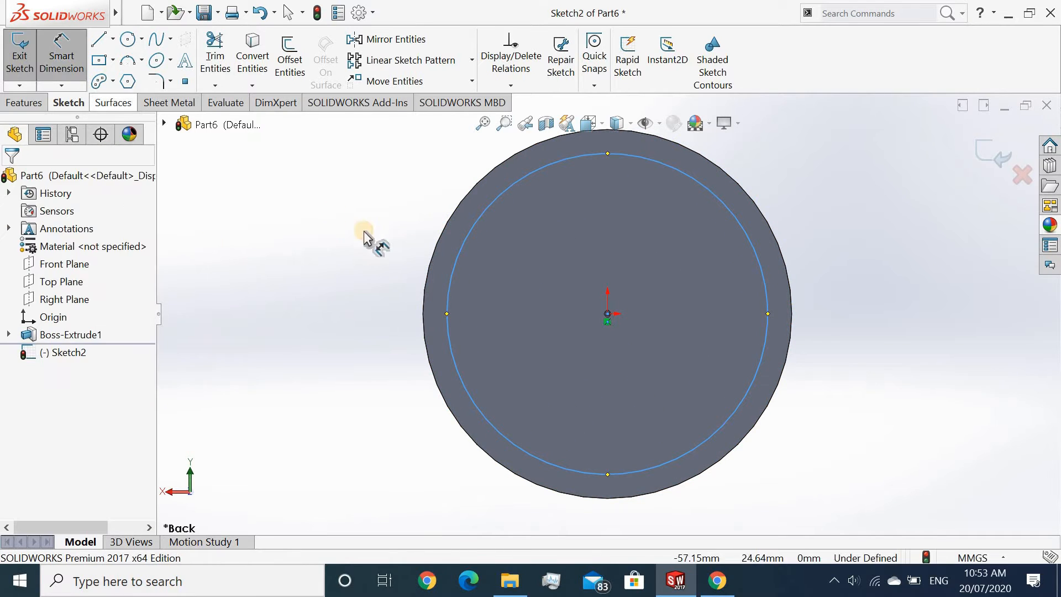
click(391, 268)
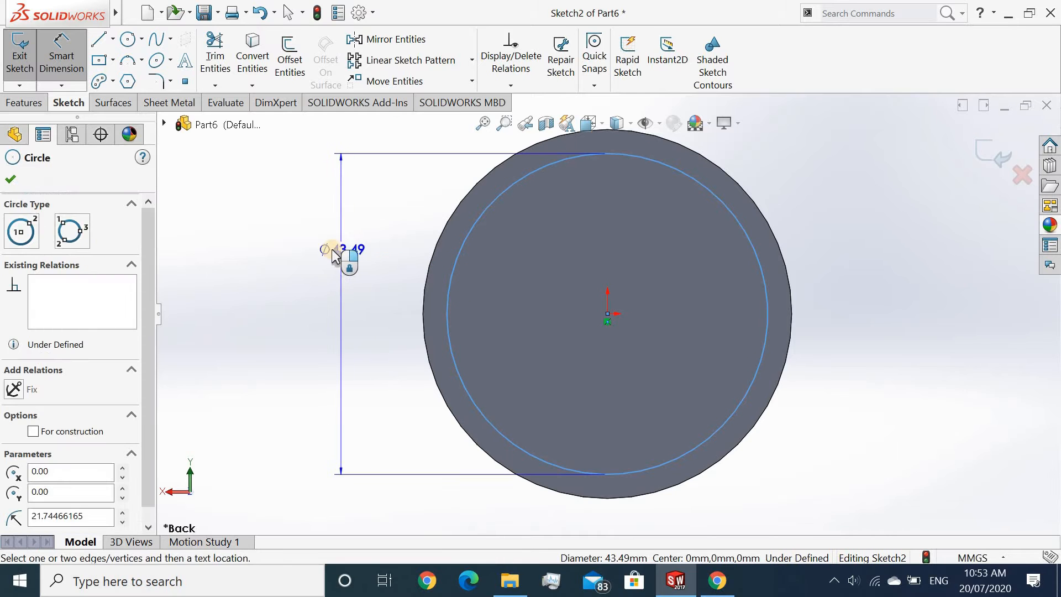
click(331, 249)
text(45)
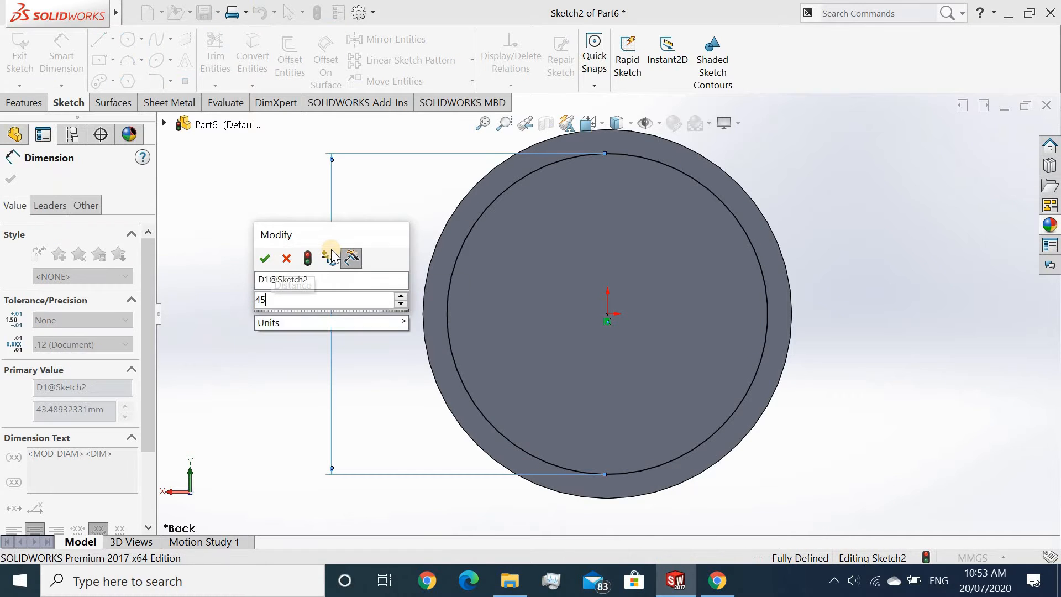
key(Return)
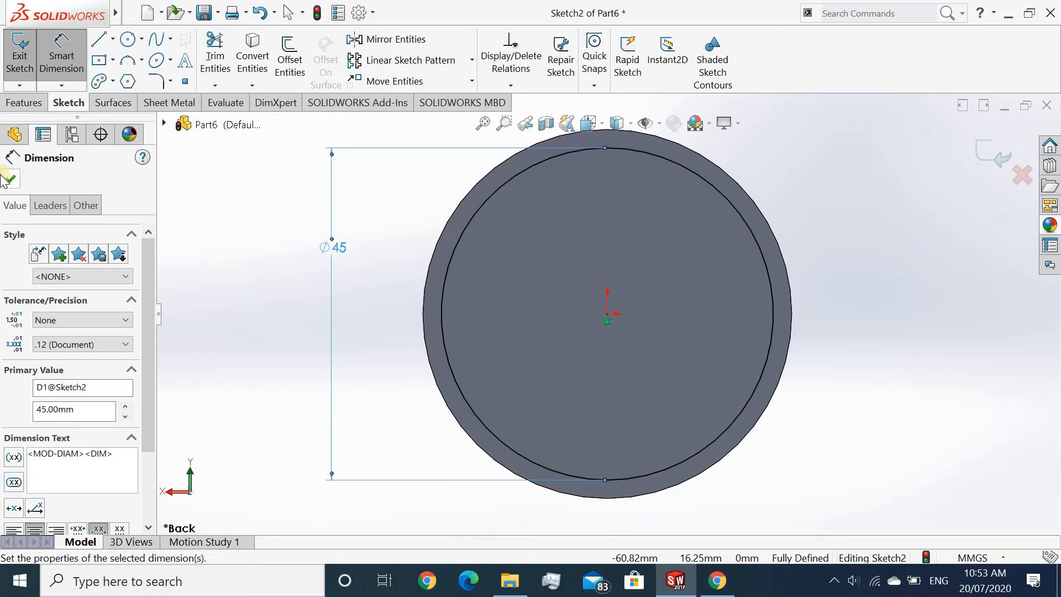
click(10, 180)
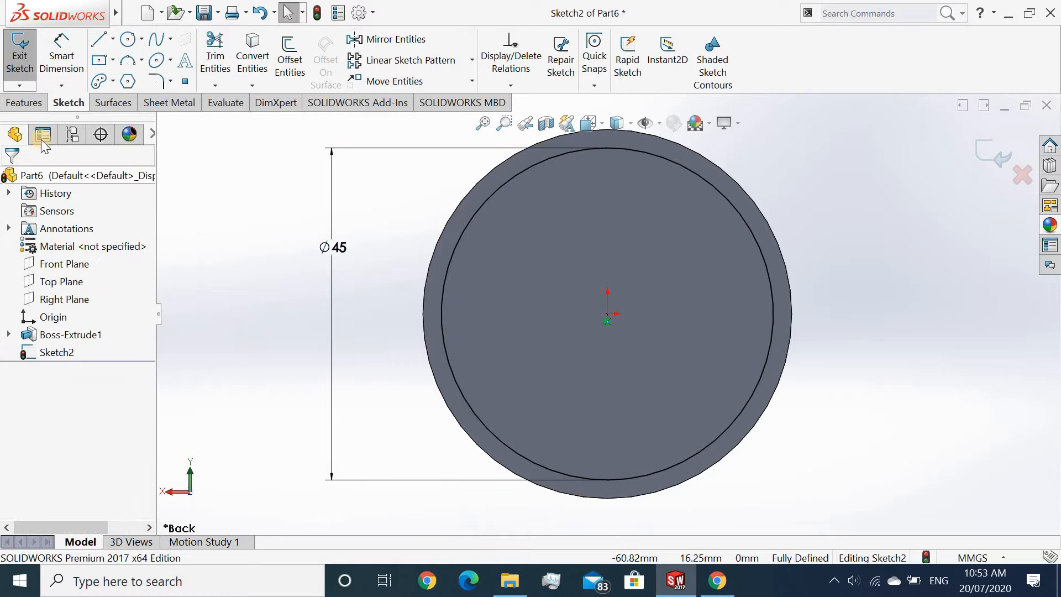
Step: Hollow the tapered body with a blind extruded cut of the 45 mm circle, 45 mm deep with a 10-degree draft
click(41, 107)
click(242, 62)
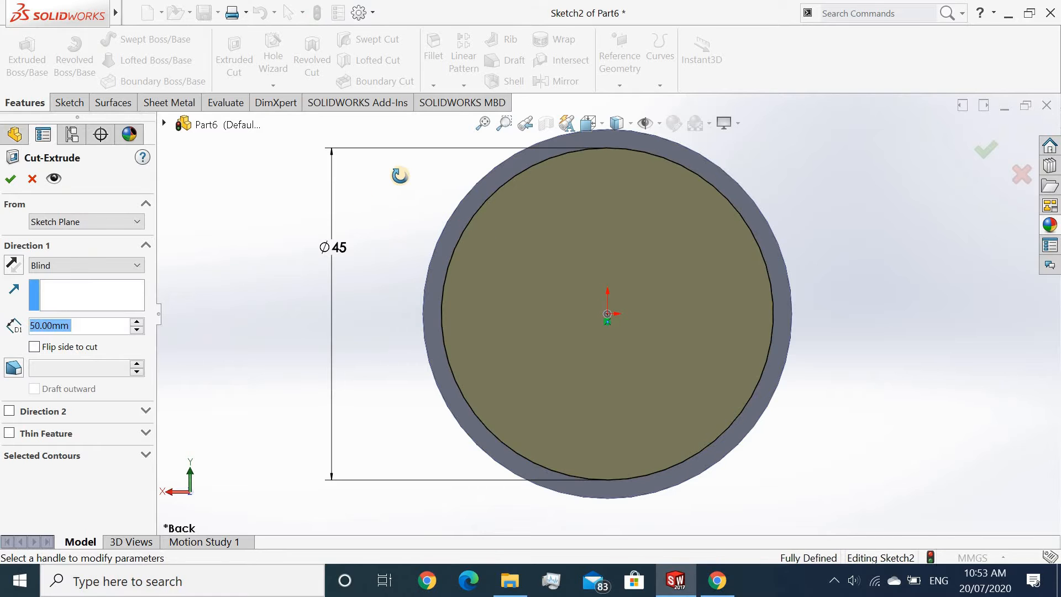
click(51, 293)
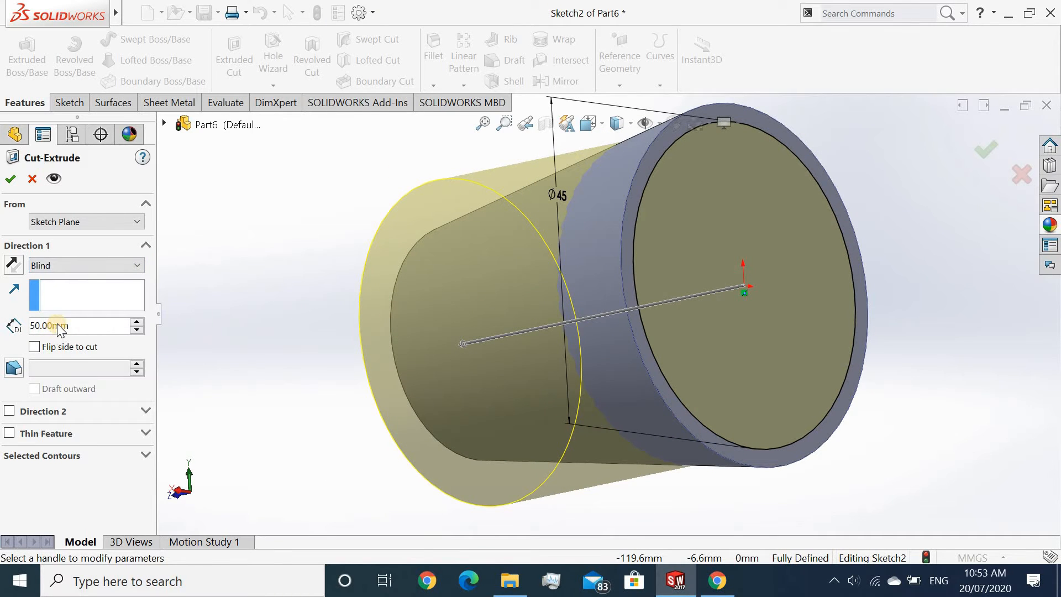
double_click(83, 326)
text(45)
key(Return)
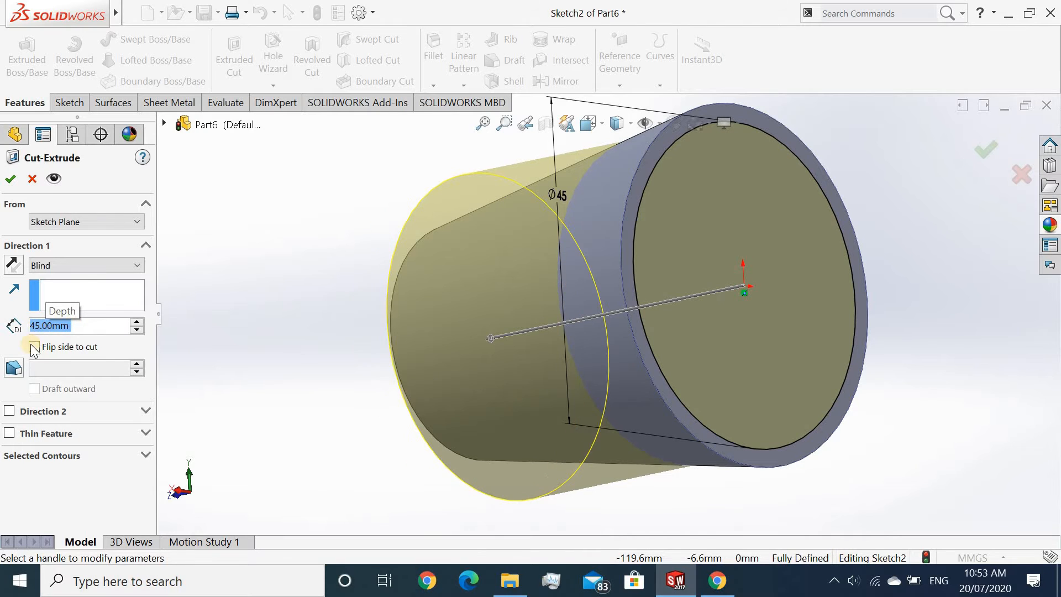
click(14, 367)
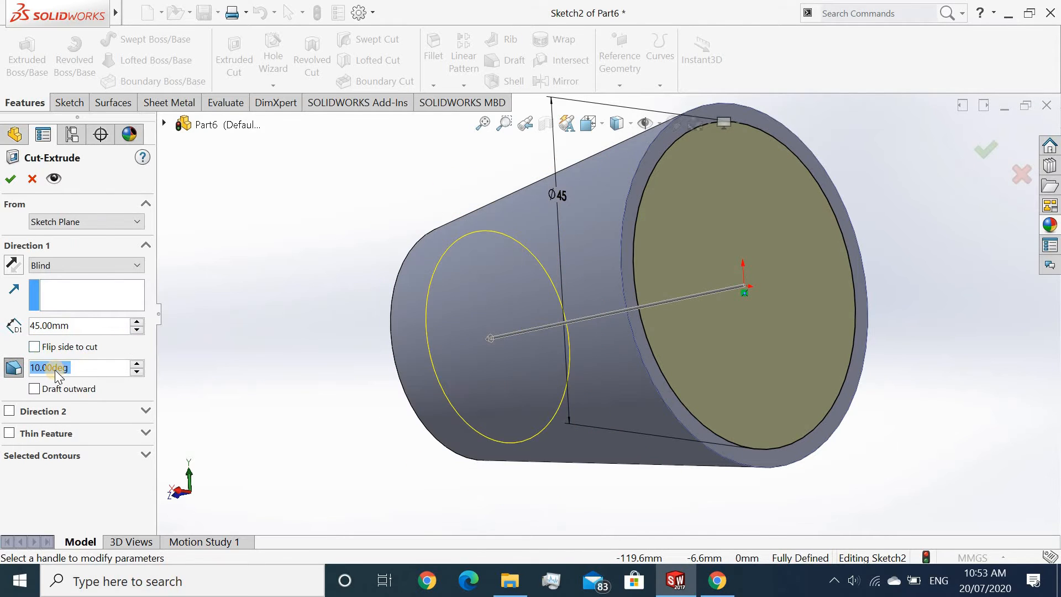
text(10)
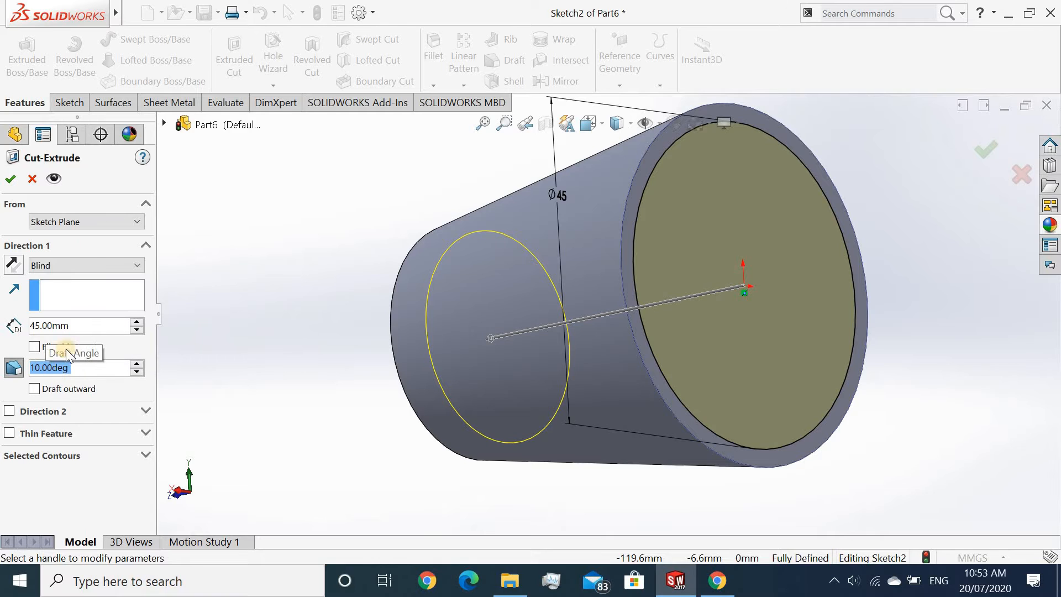
click(13, 177)
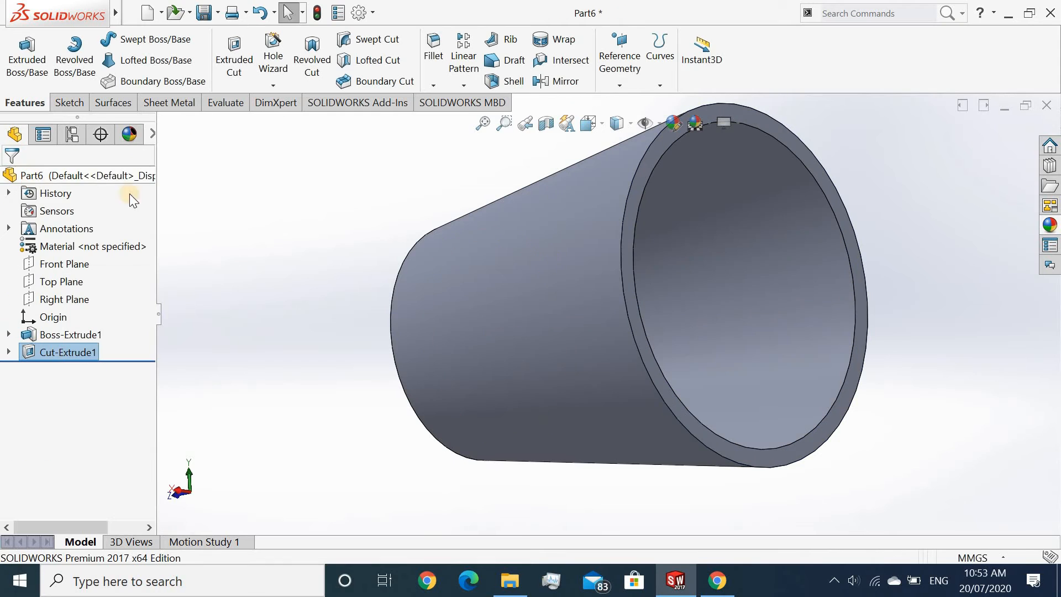
Step: Orient the cup to the Back view and open a sketch on the flat annular rim face
middle_drag(297, 198, 302, 156)
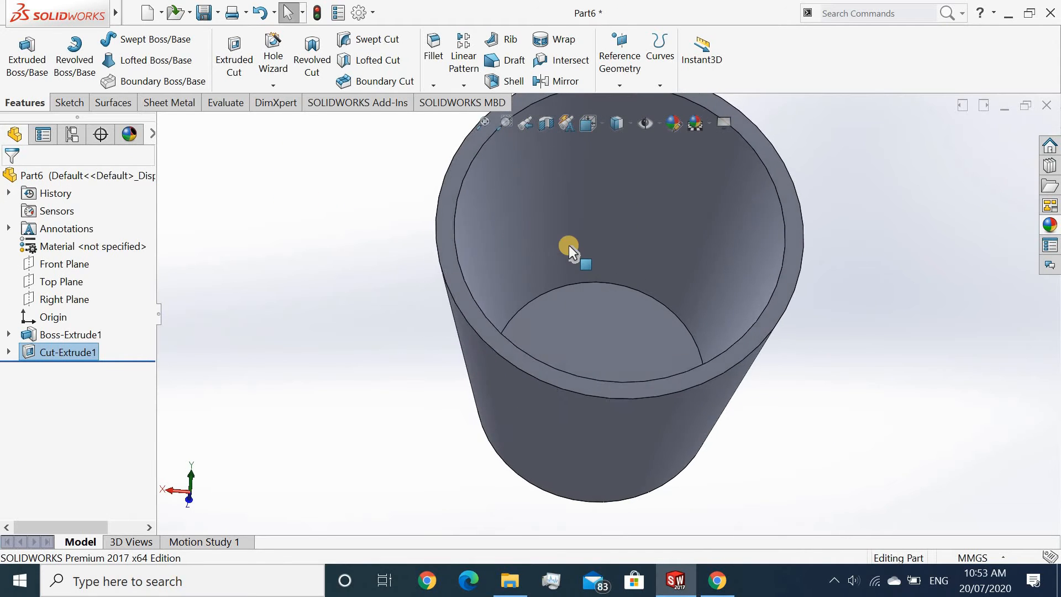
scroll(574, 241, down, 3)
scroll(641, 288, up, 6)
middle_drag(635, 260, 516, 184)
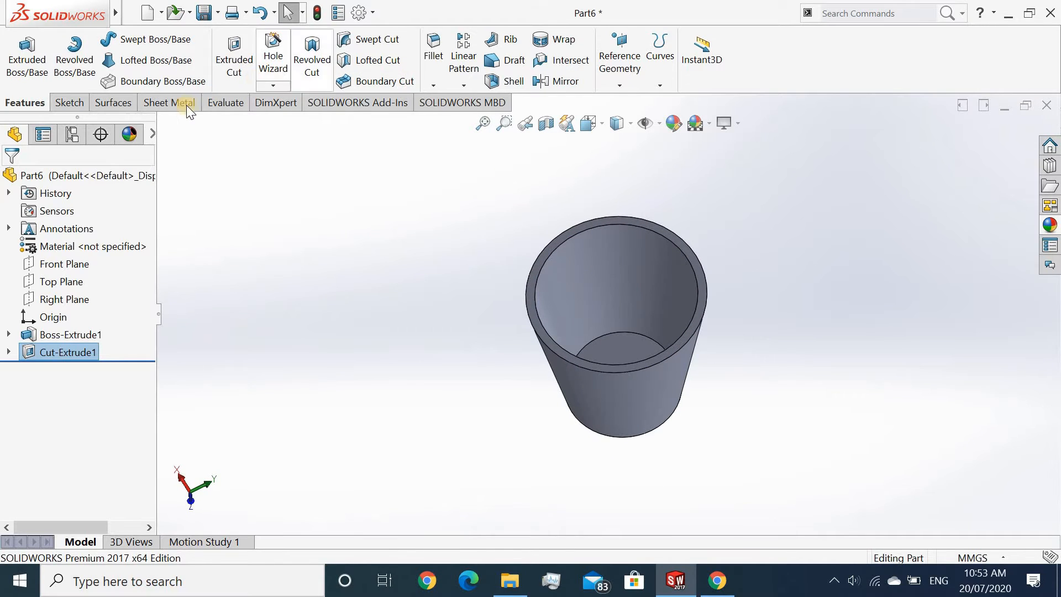
click(588, 123)
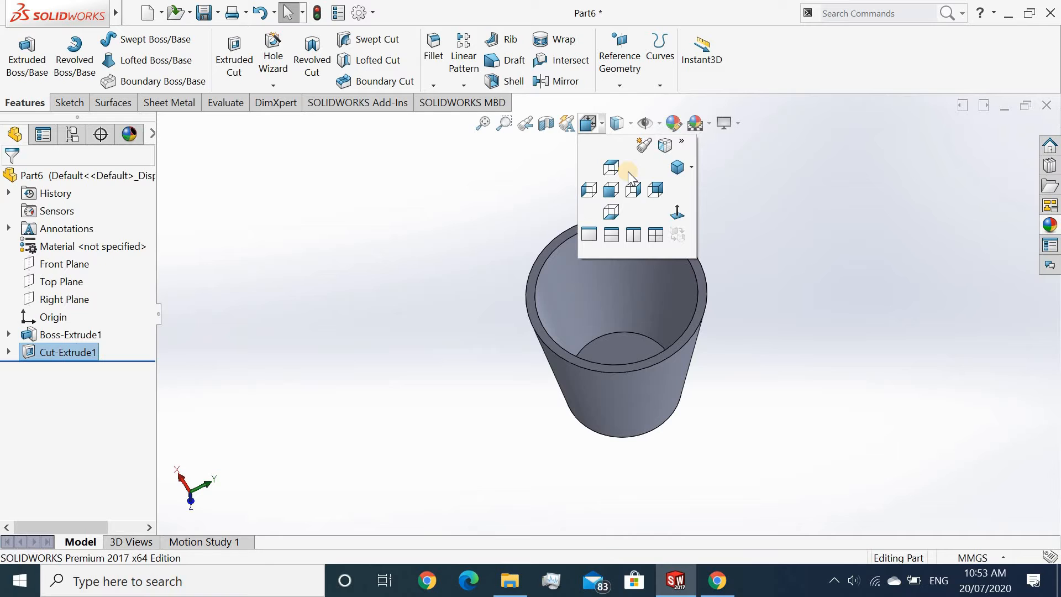
click(655, 190)
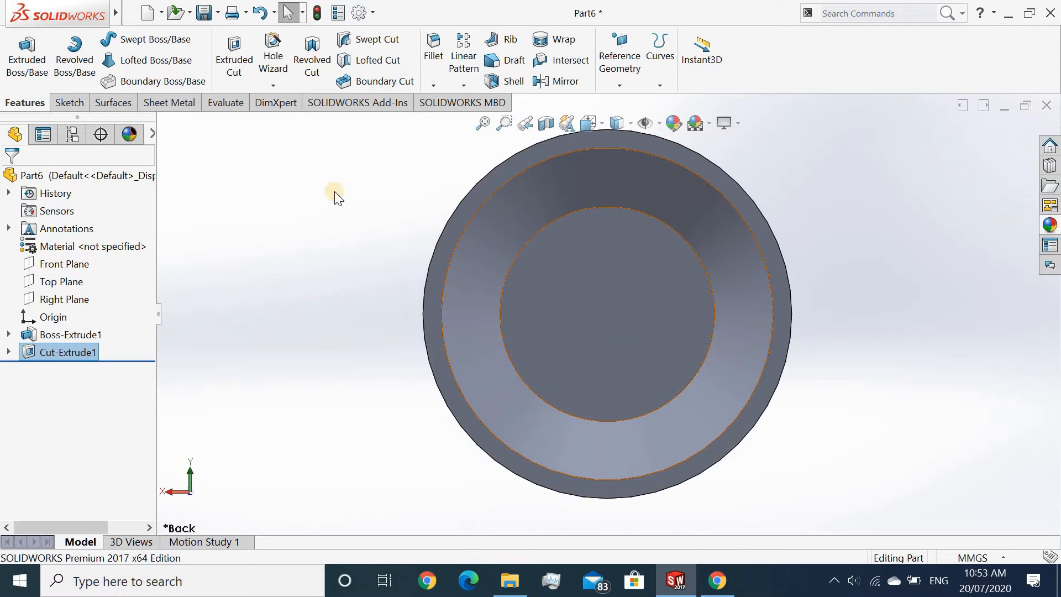
click(57, 109)
click(20, 53)
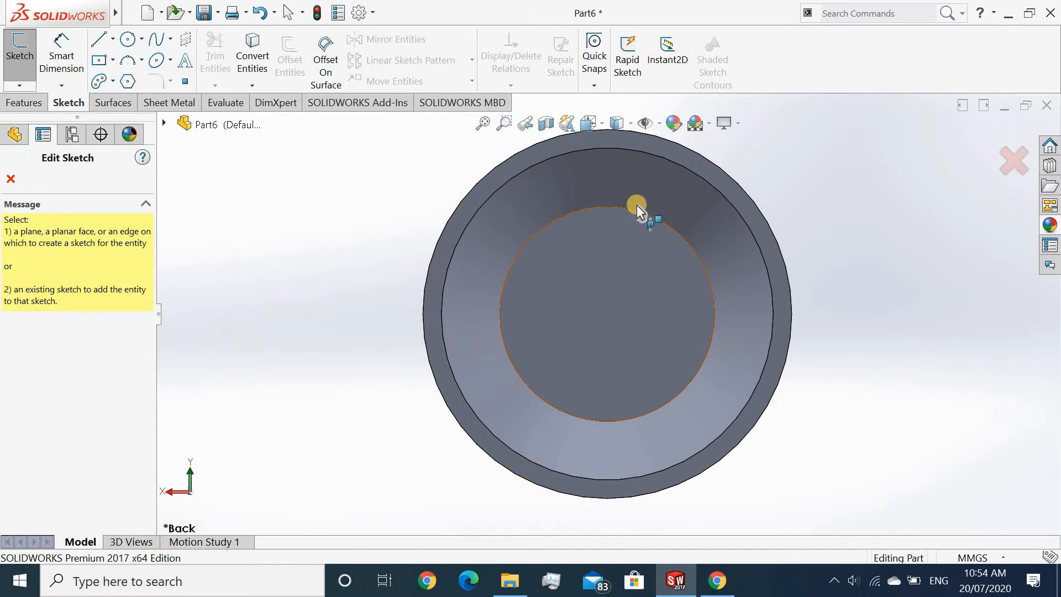
click(637, 145)
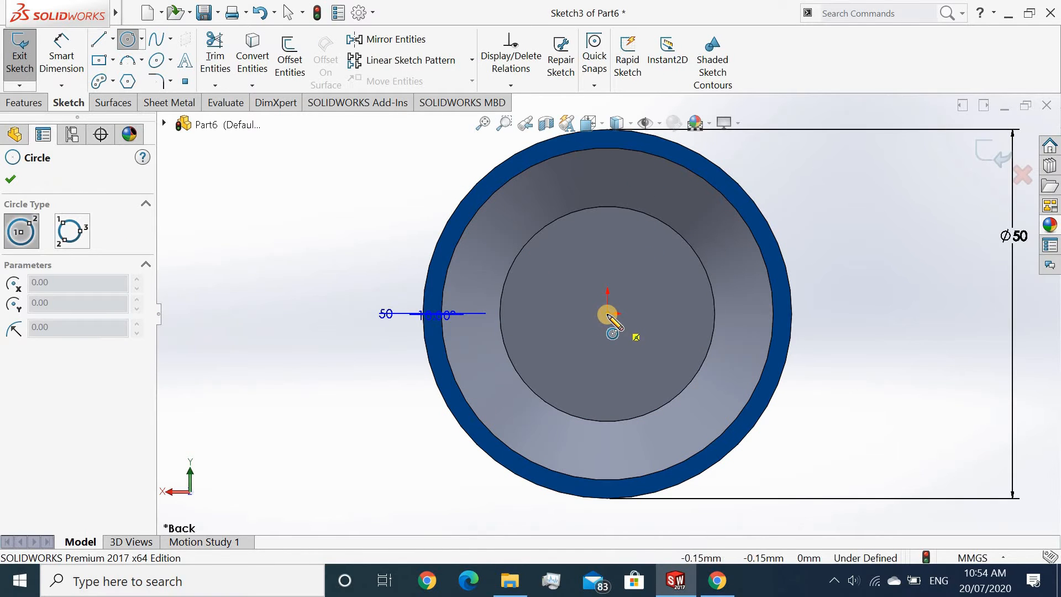
Step: Sketch two concentric circles at the origin: one 50 mm in diameter on the rim's outer edge, one about 55 mm outside it
click(597, 321)
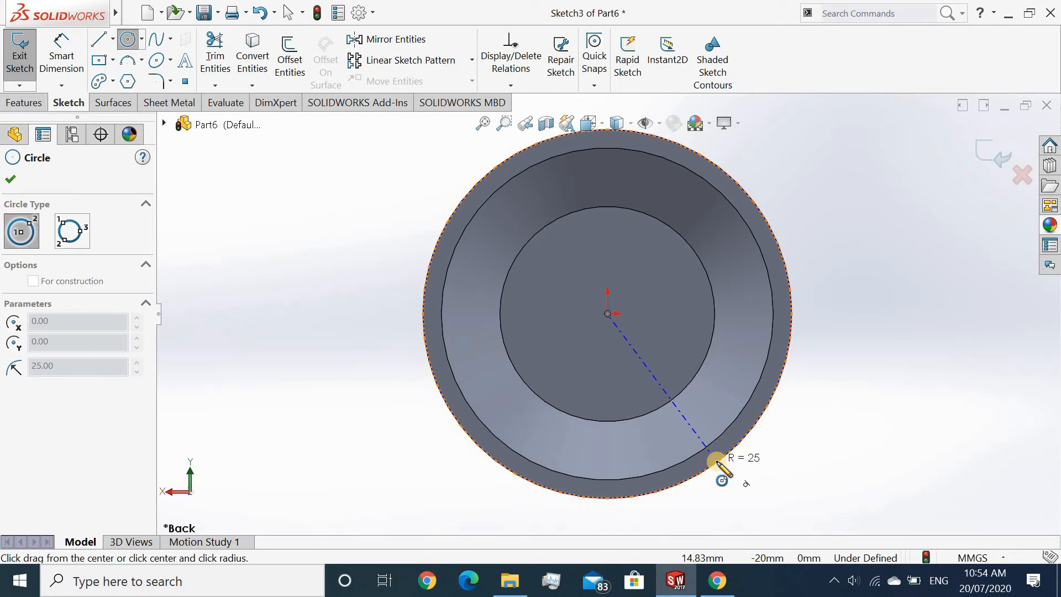
click(716, 462)
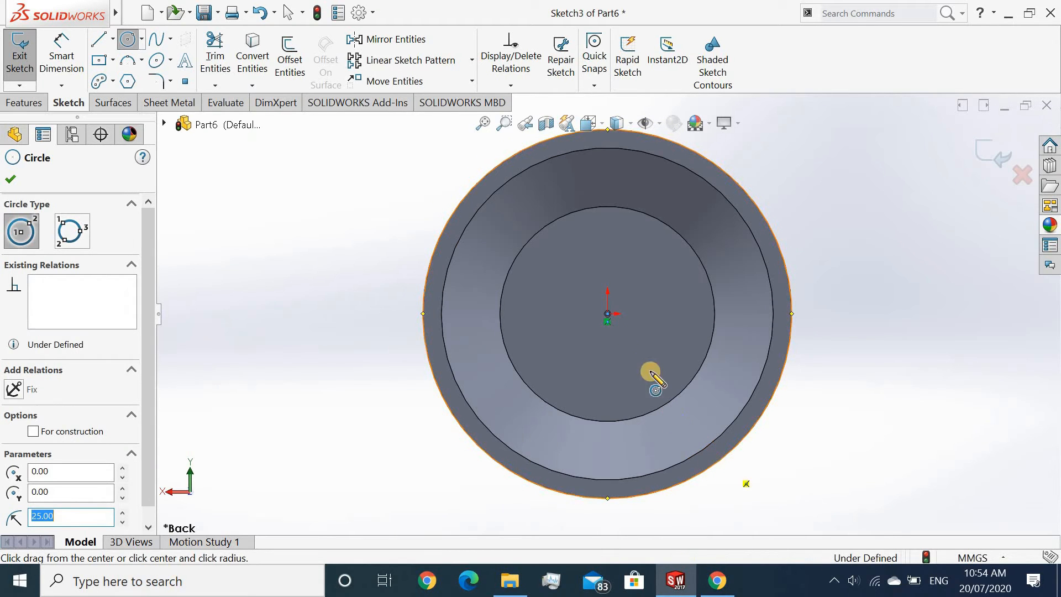
click(607, 313)
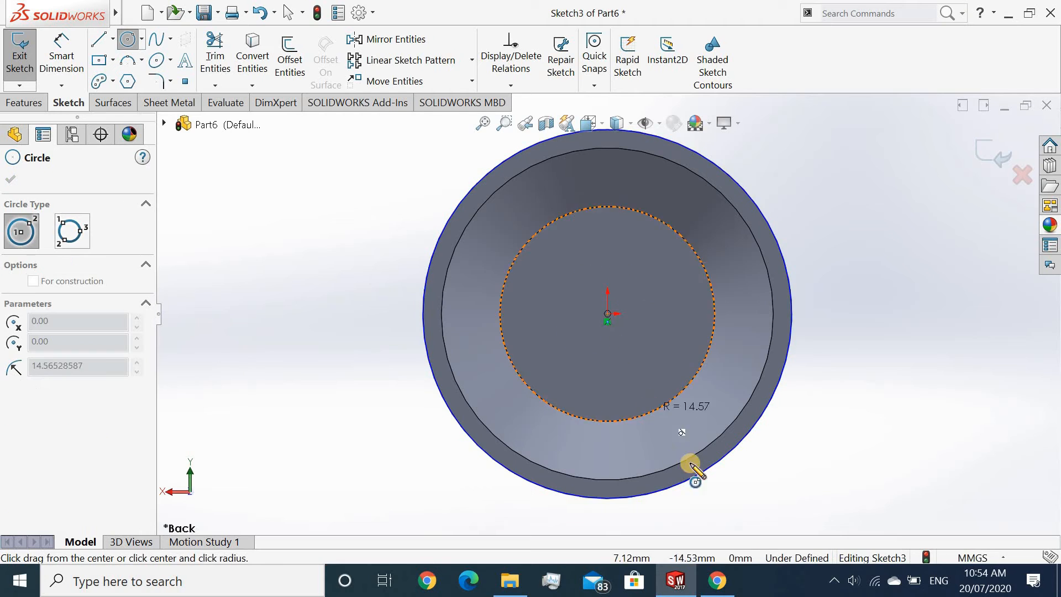
click(706, 489)
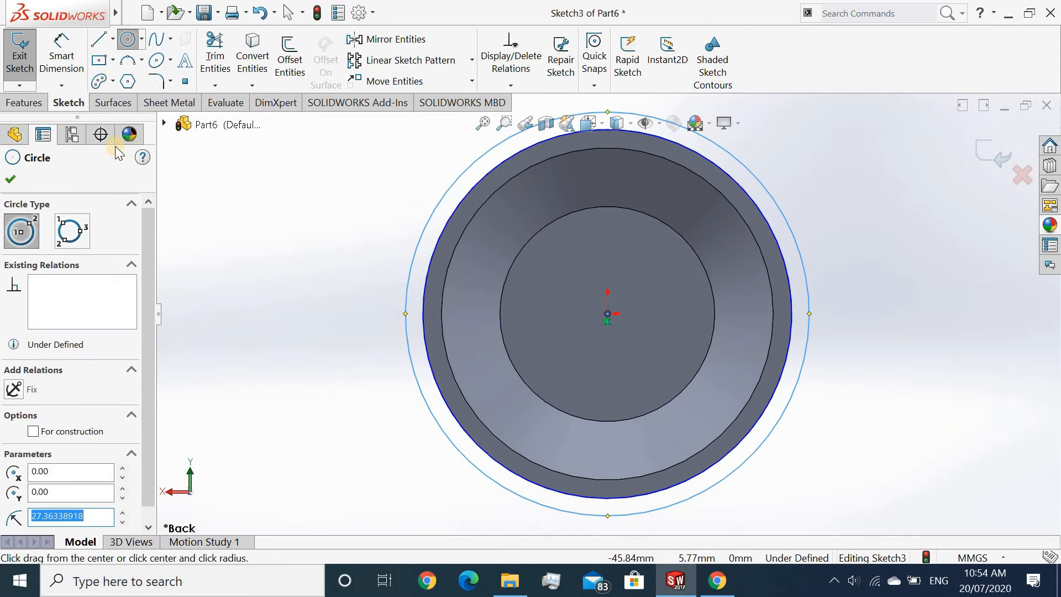
Step: Dimension the outer circle's diameter as 55 mm
click(407, 279)
click(333, 263)
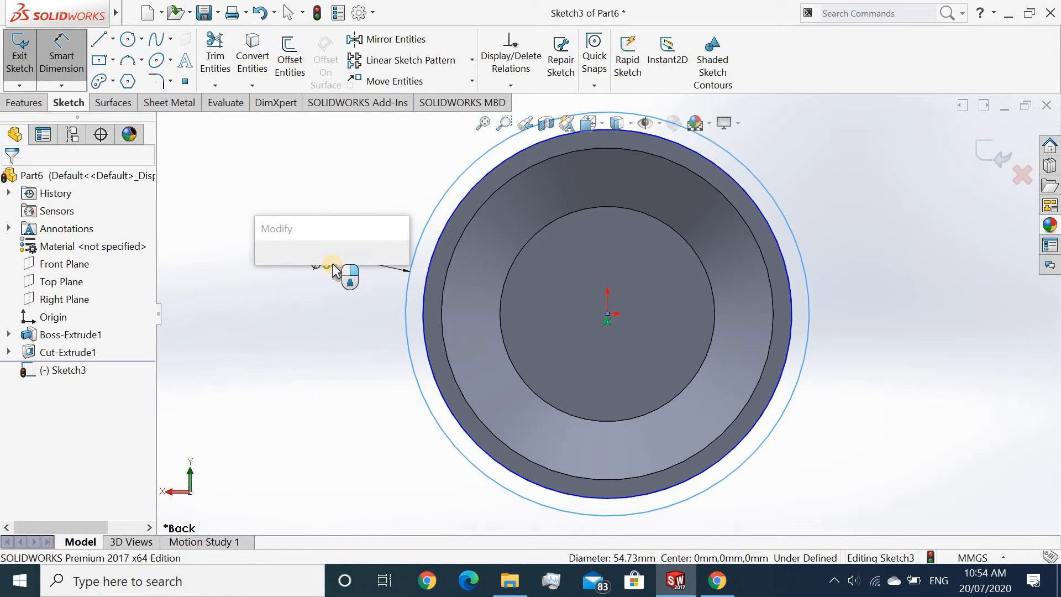
text(55)
key(Return)
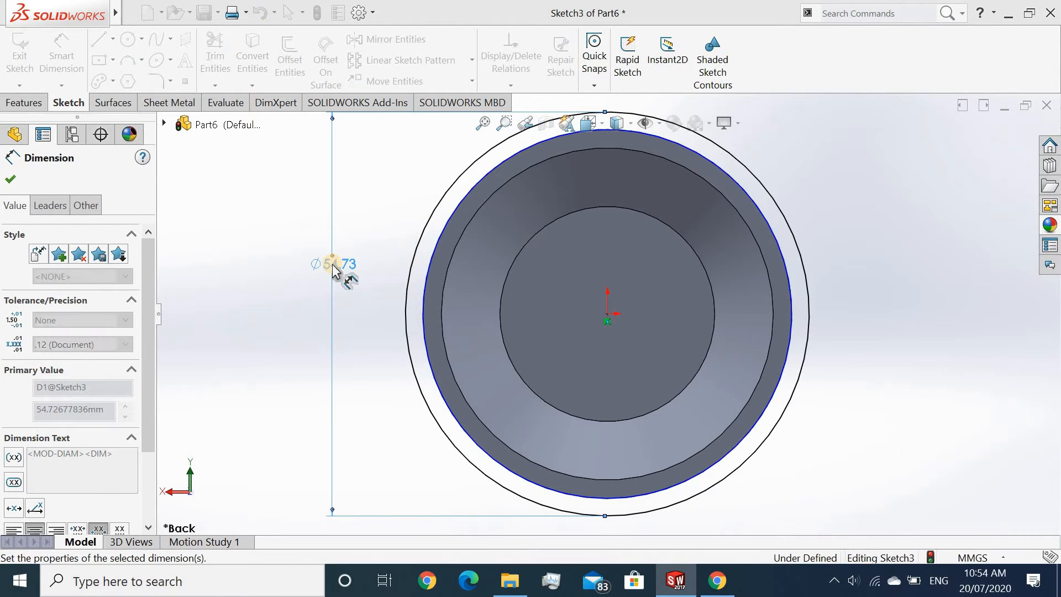
click(10, 179)
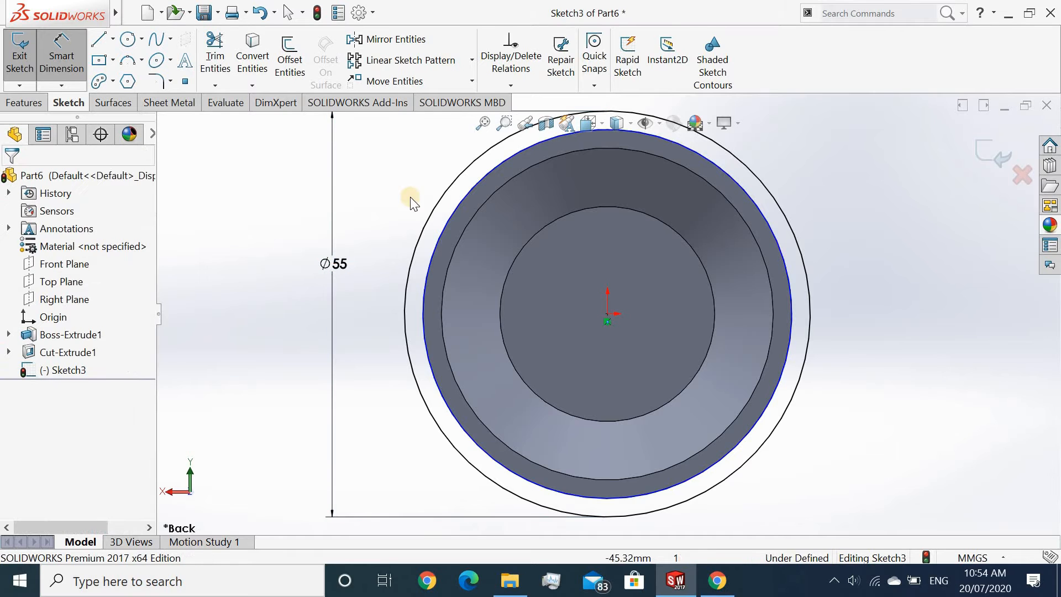
click(62, 61)
Step: Extrude the ring profile as a blind boss 5 mm deep, reversed towards the cup's base, with the result merged
click(5, 105)
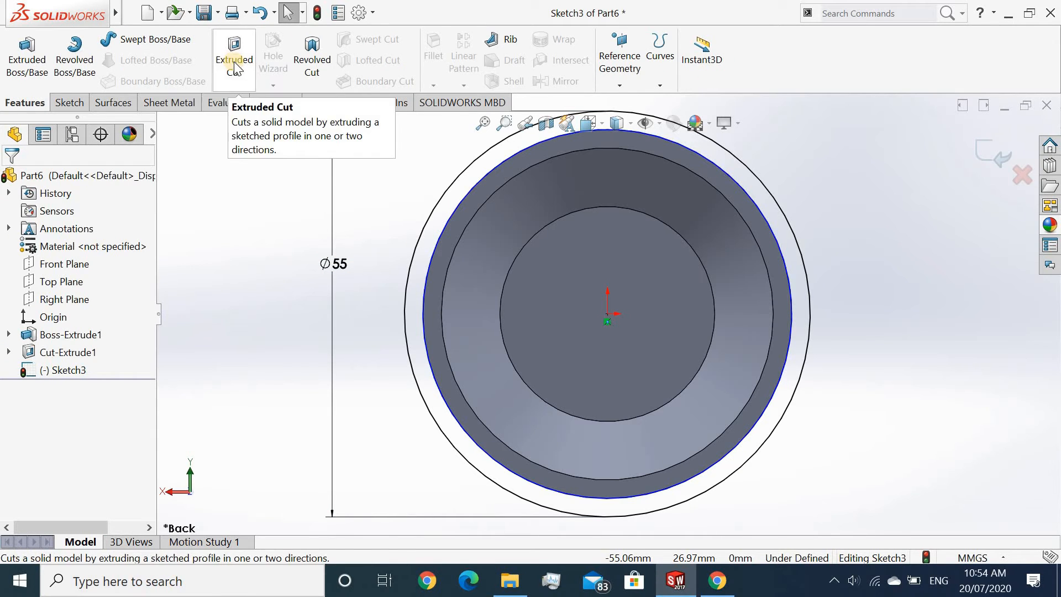
click(27, 58)
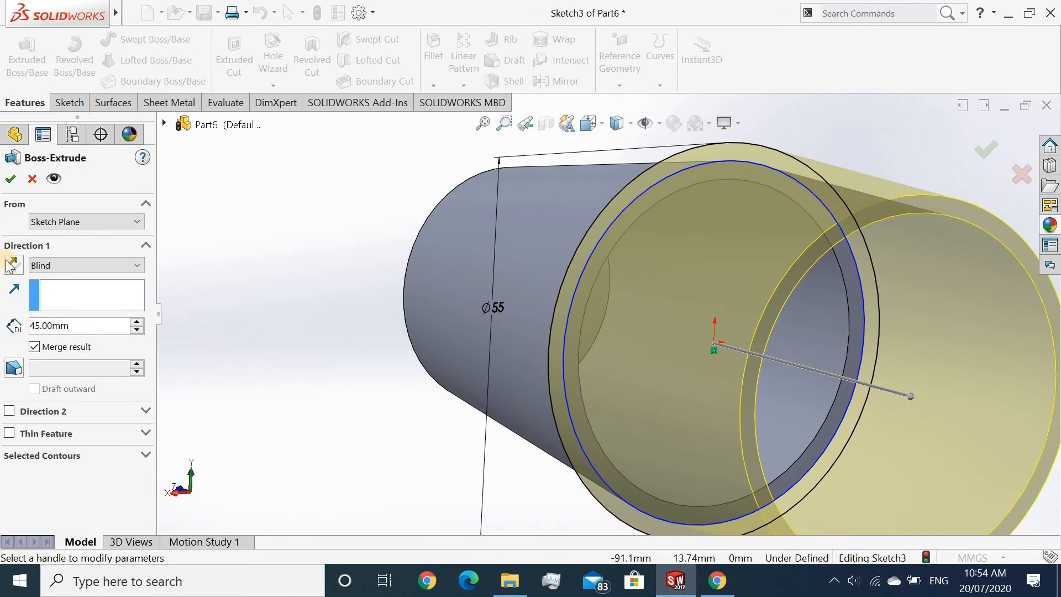
click(13, 264)
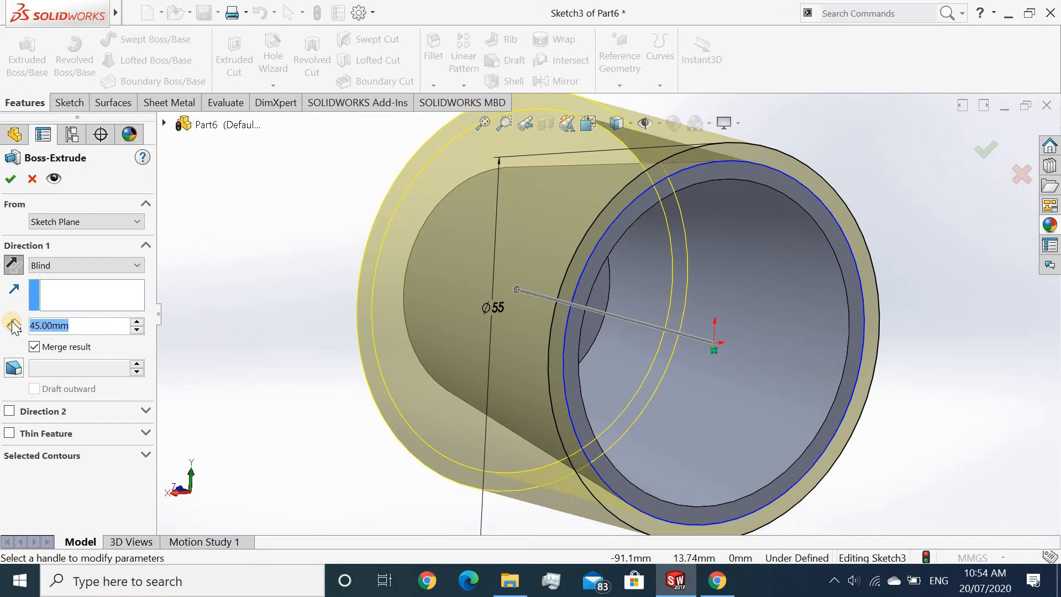
text(5)
key(Return)
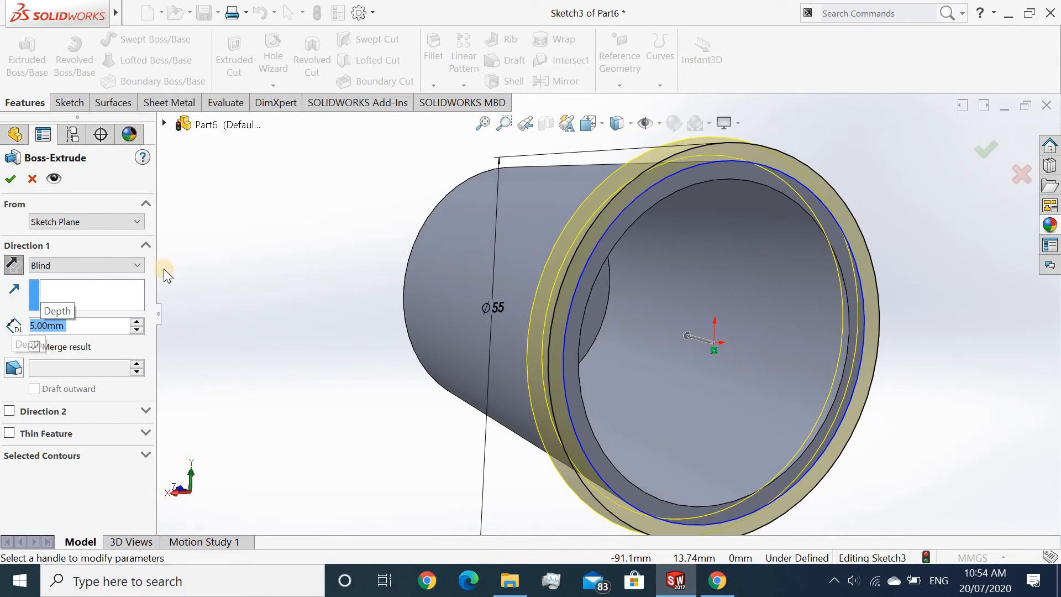
click(13, 180)
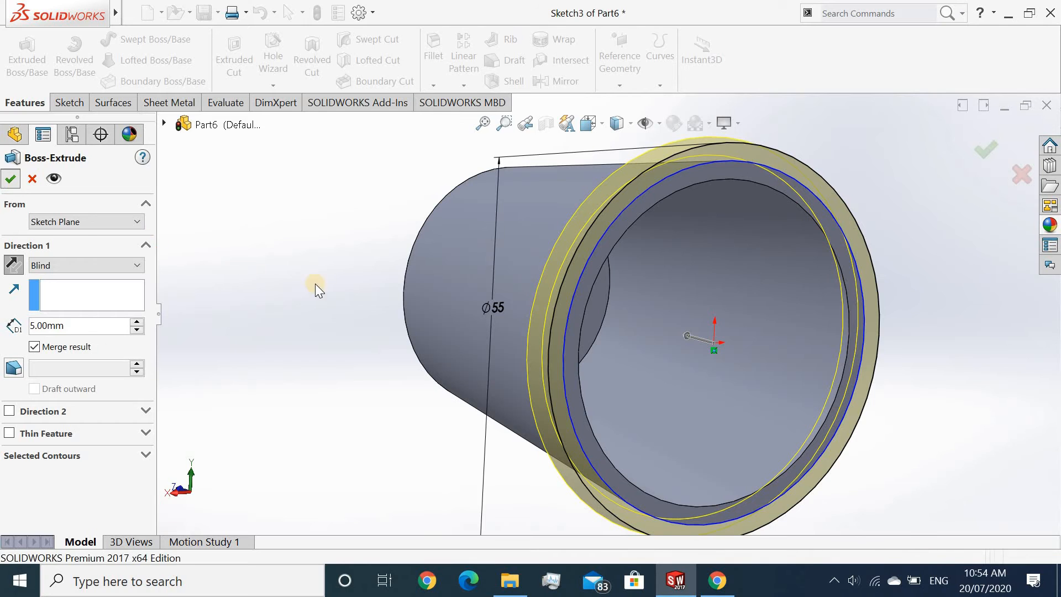
Step: Fillet the inner edge of the cup's mouth with a symmetric 1 mm radius
middle_drag(336, 289, 299, 306)
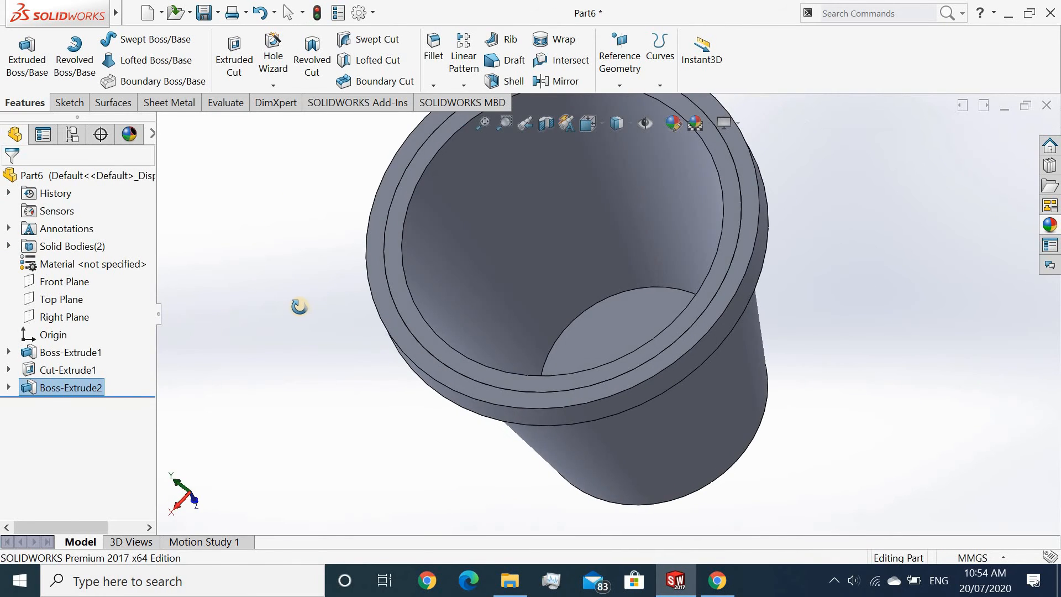
scroll(499, 290, up, 3)
middle_drag(507, 282, 453, 206)
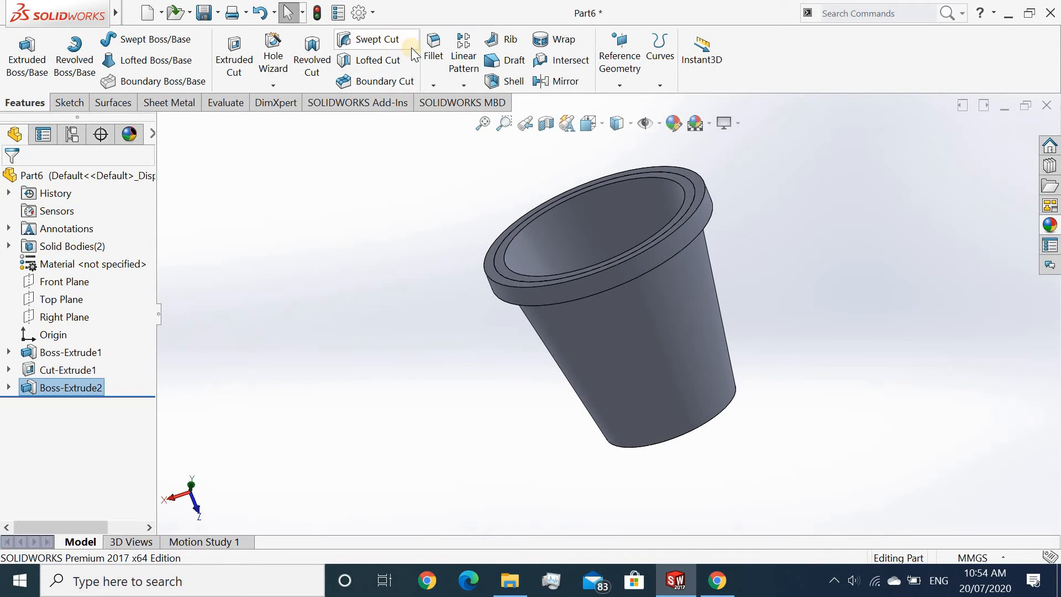
click(432, 54)
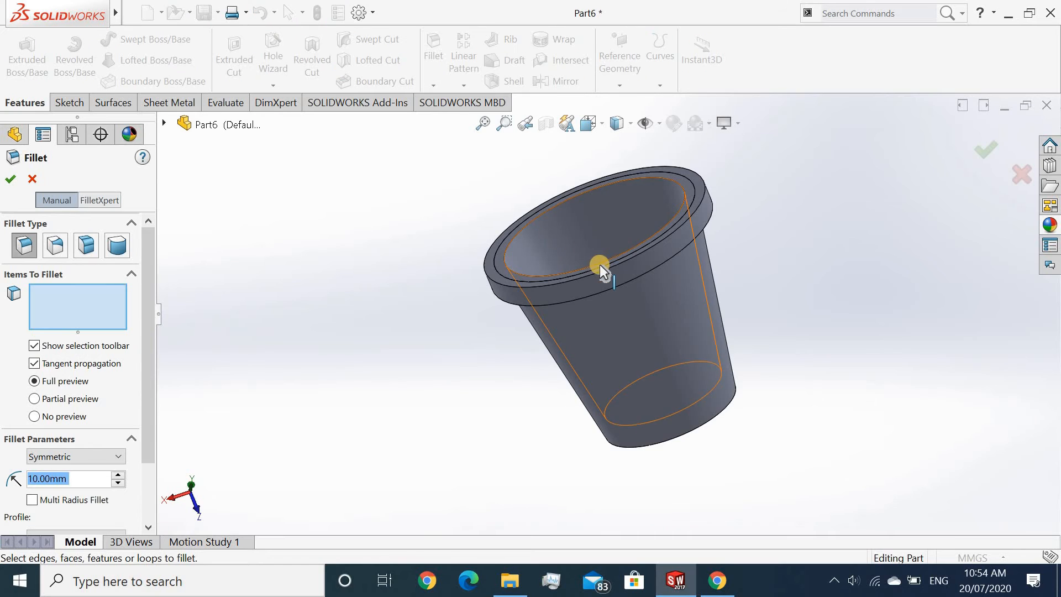
scroll(600, 264, down, 3)
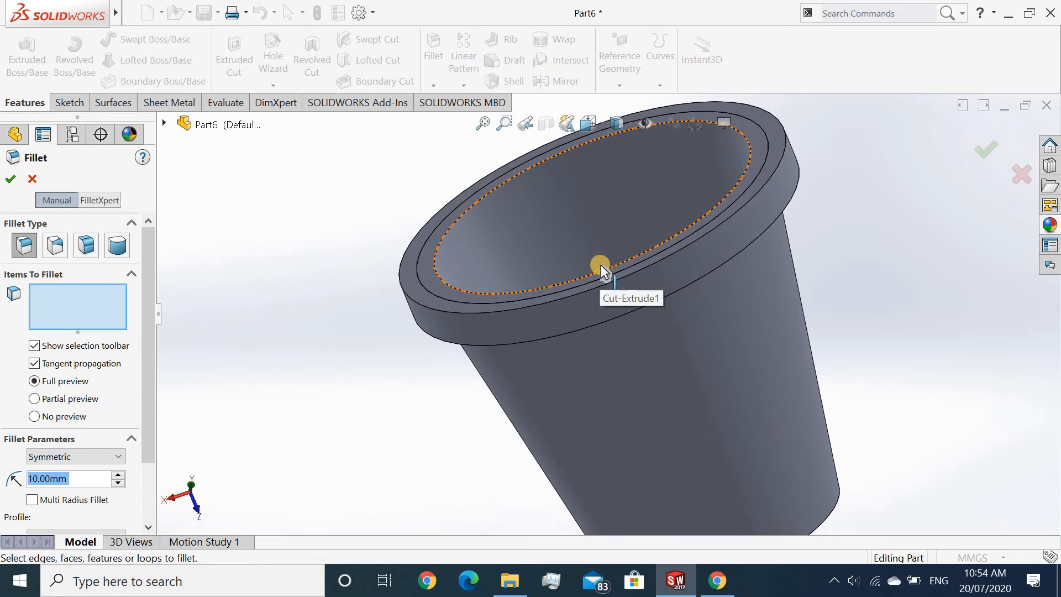
click(562, 152)
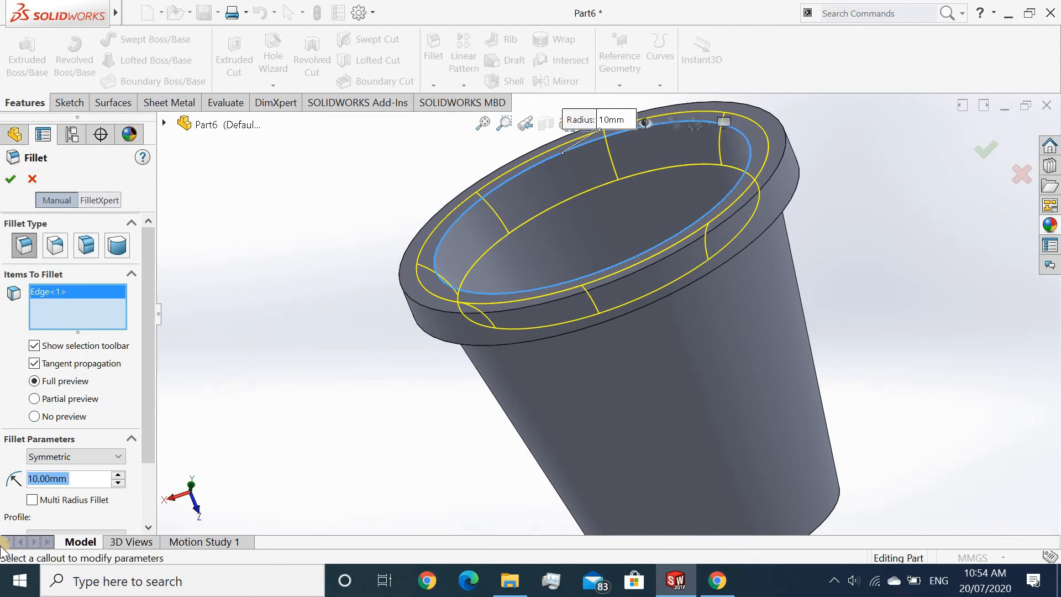
text(1)
key(Return)
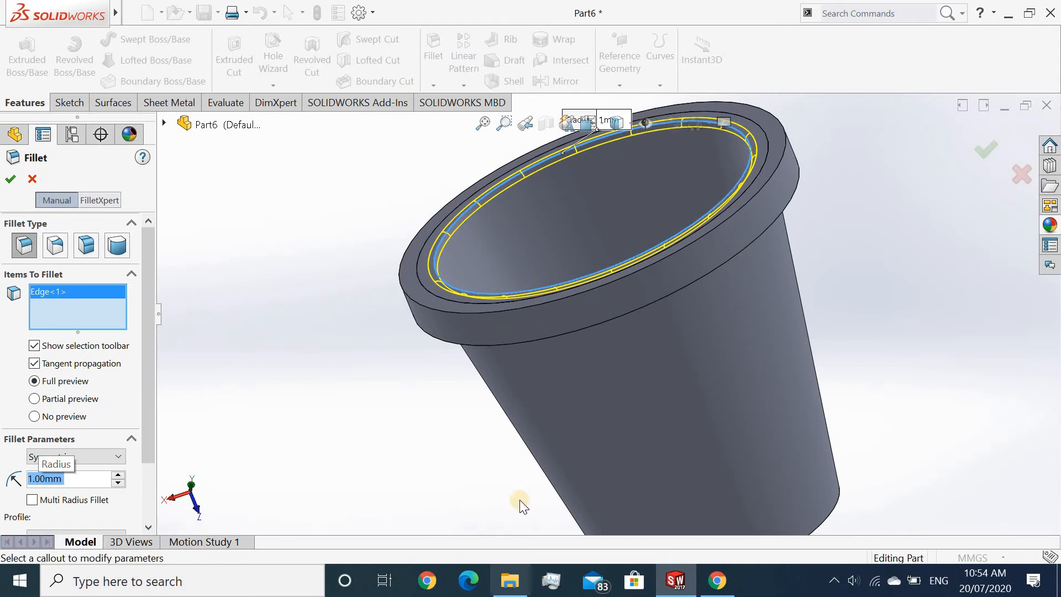
Step: Try to add the outer edges of the rim ring to the same fillet
click(482, 311)
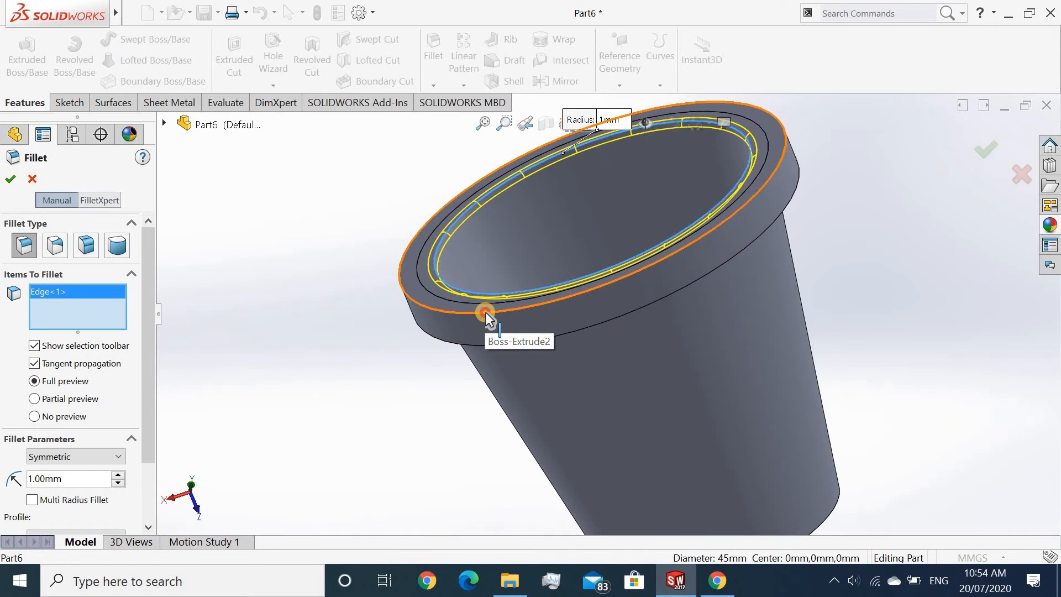
click(485, 311)
click(495, 347)
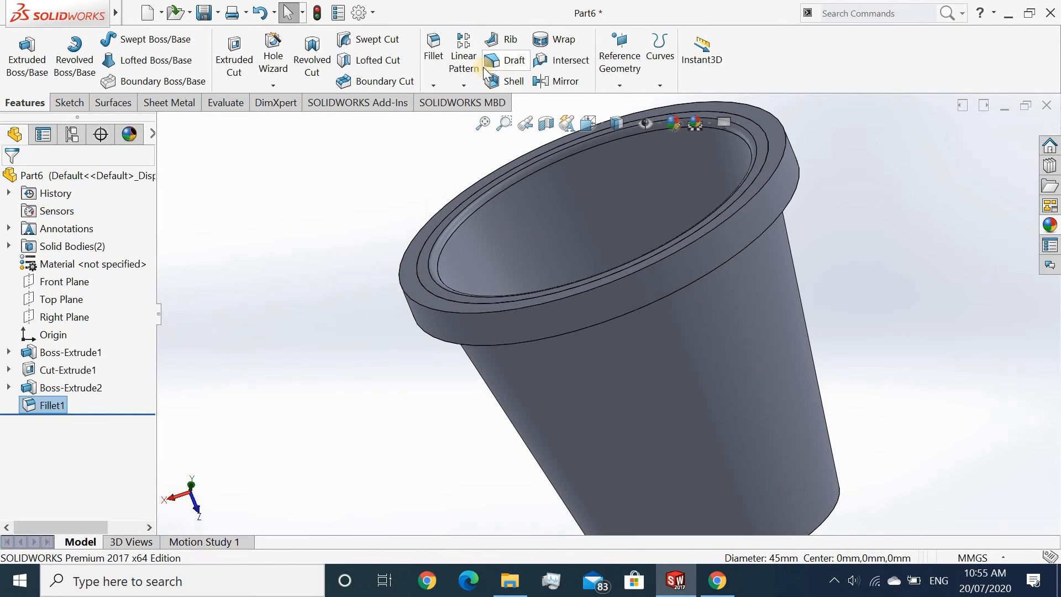
Step: Set up a new 1 mm fillet on the upper and lower outer edges of the rim ring
click(435, 49)
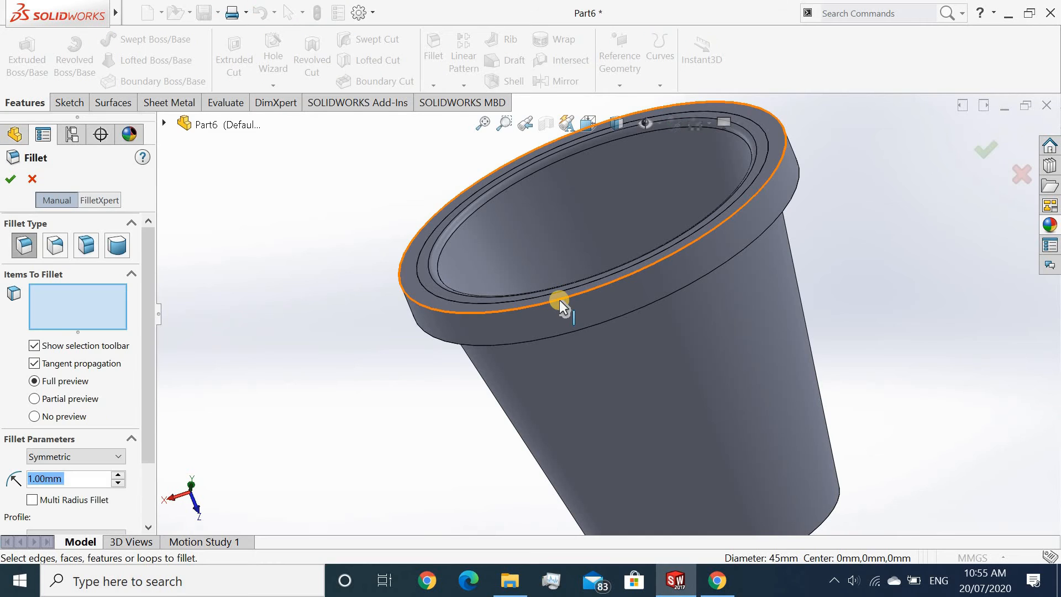
click(559, 300)
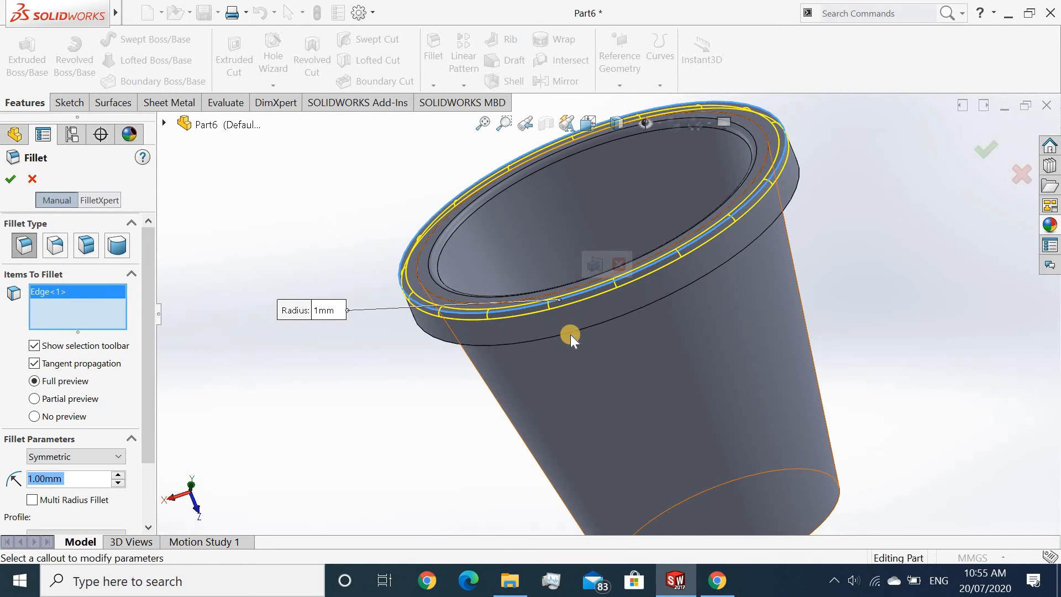
click(570, 333)
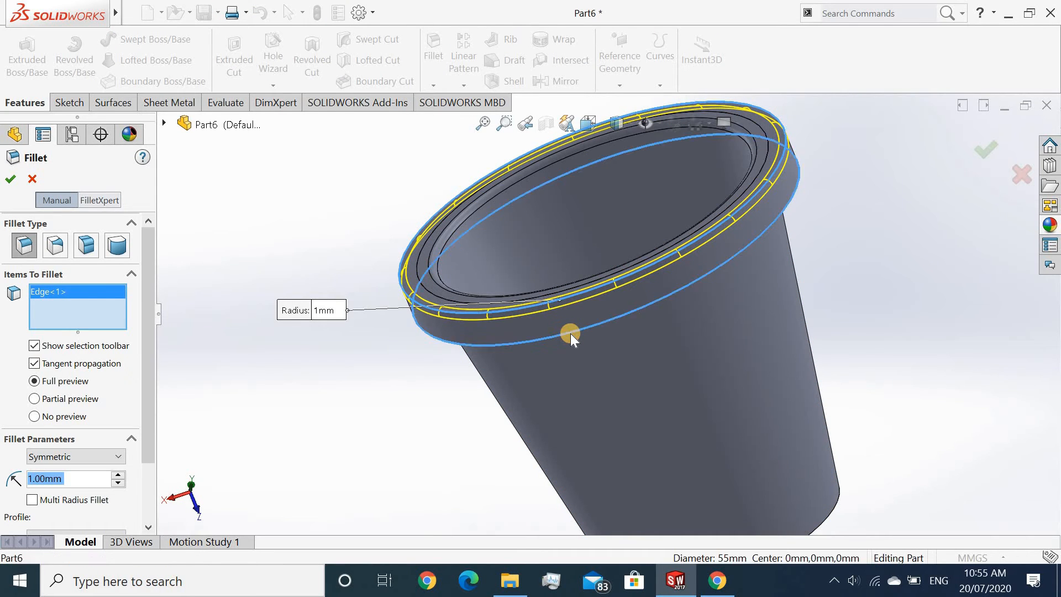
Step: Try to add the circular edge of the cup's base to the rim ring's 1 mm fillet
middle_drag(563, 356, 471, 216)
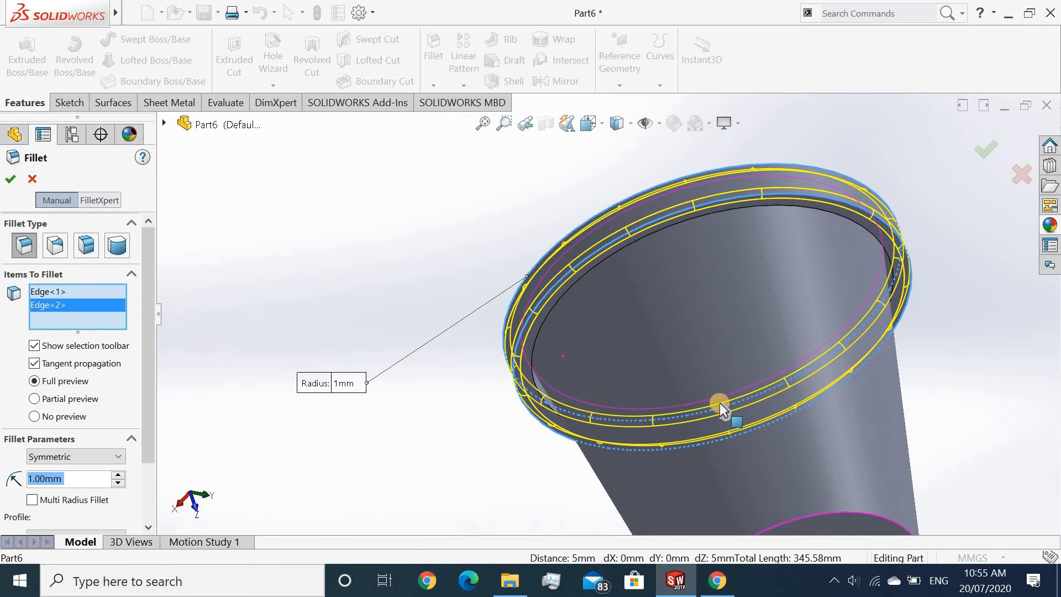
scroll(721, 403, down, 2)
scroll(720, 403, up, 4)
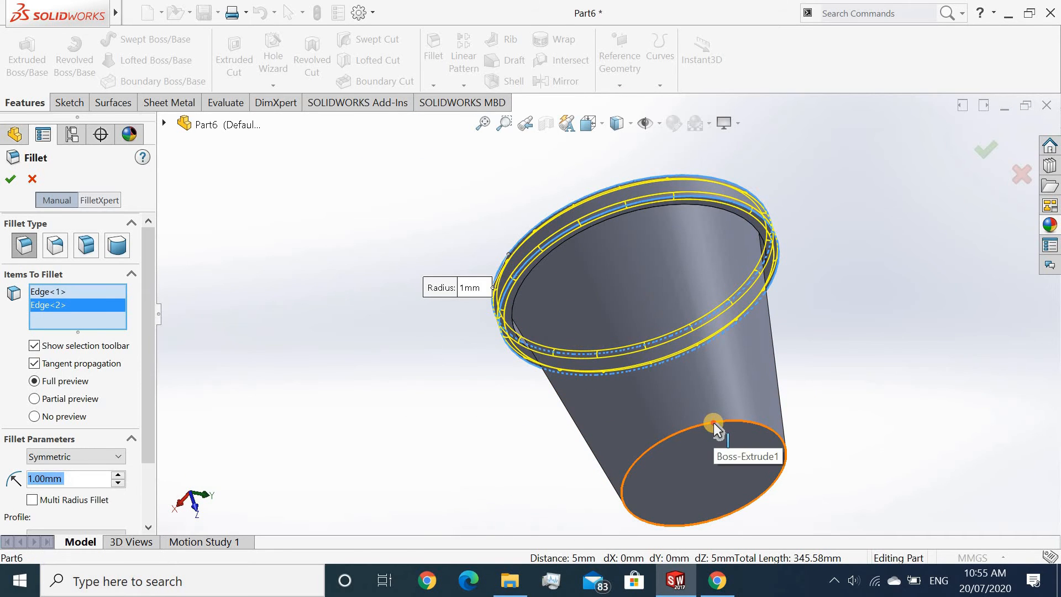
click(714, 422)
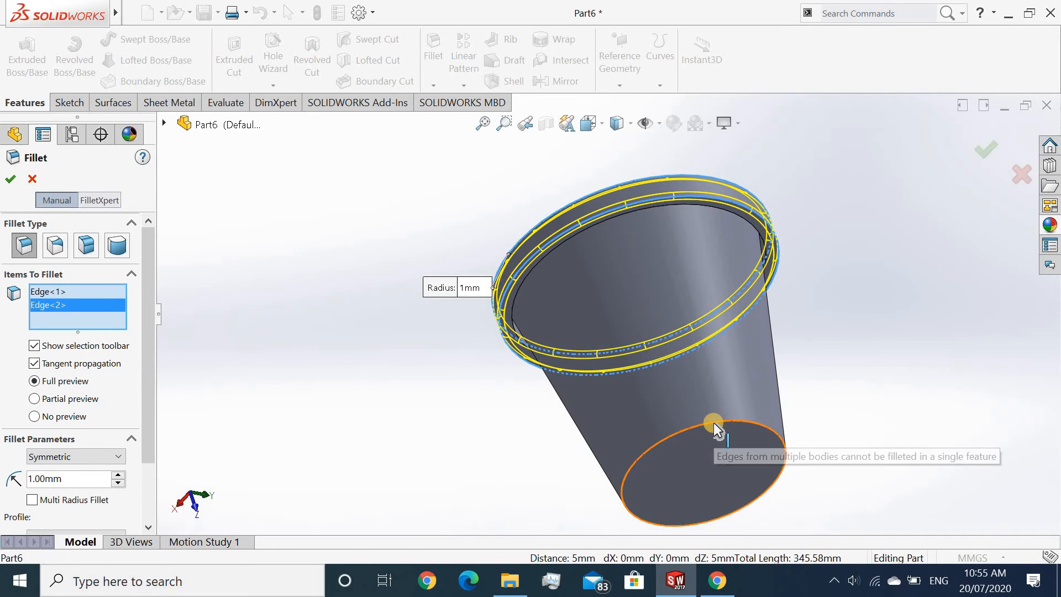
click(676, 435)
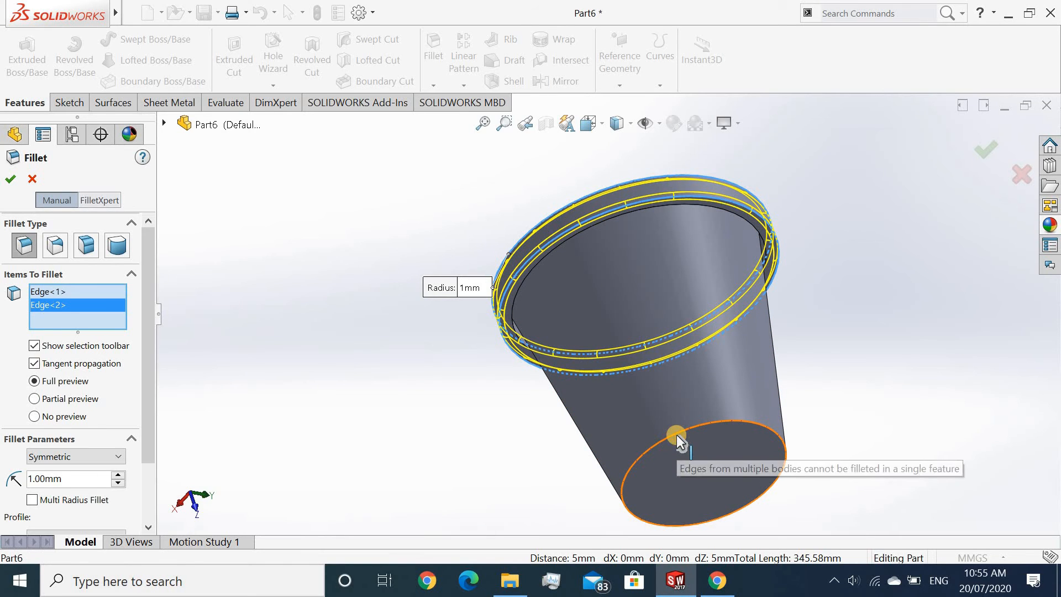
scroll(678, 460, down, 5)
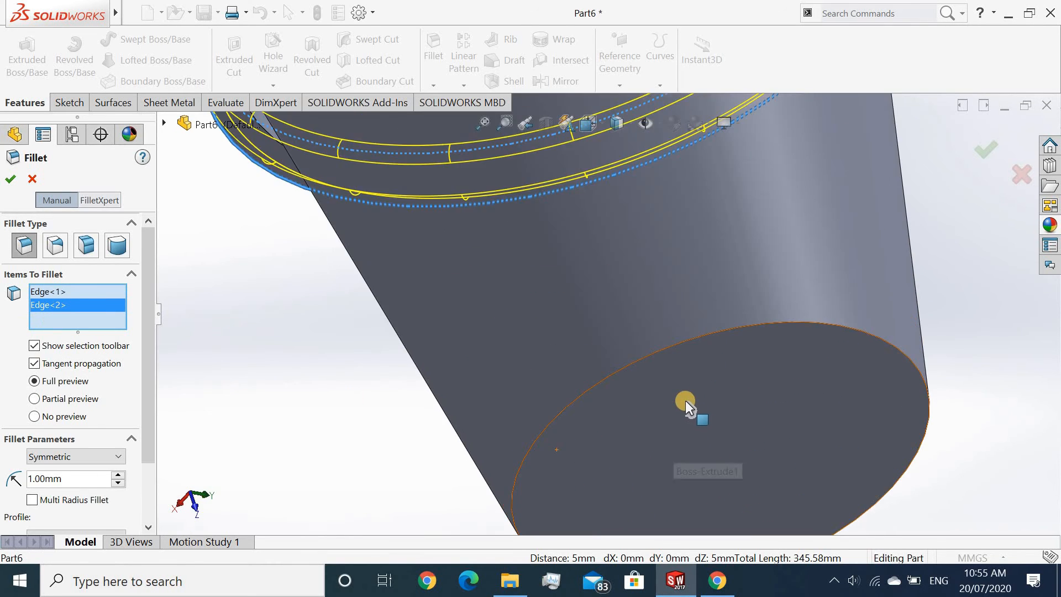
scroll(684, 332, up, 4)
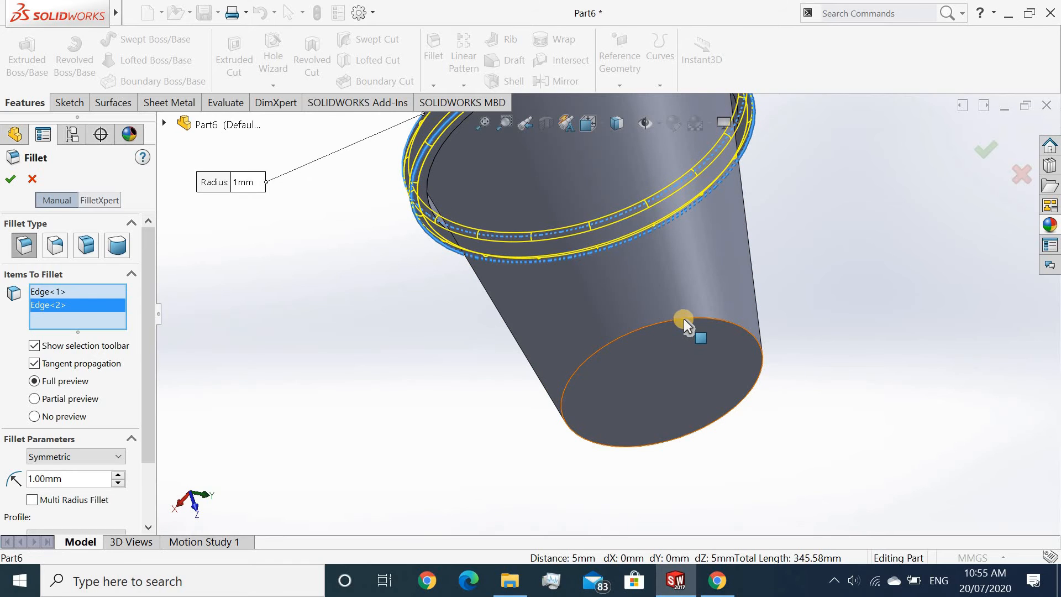
click(684, 318)
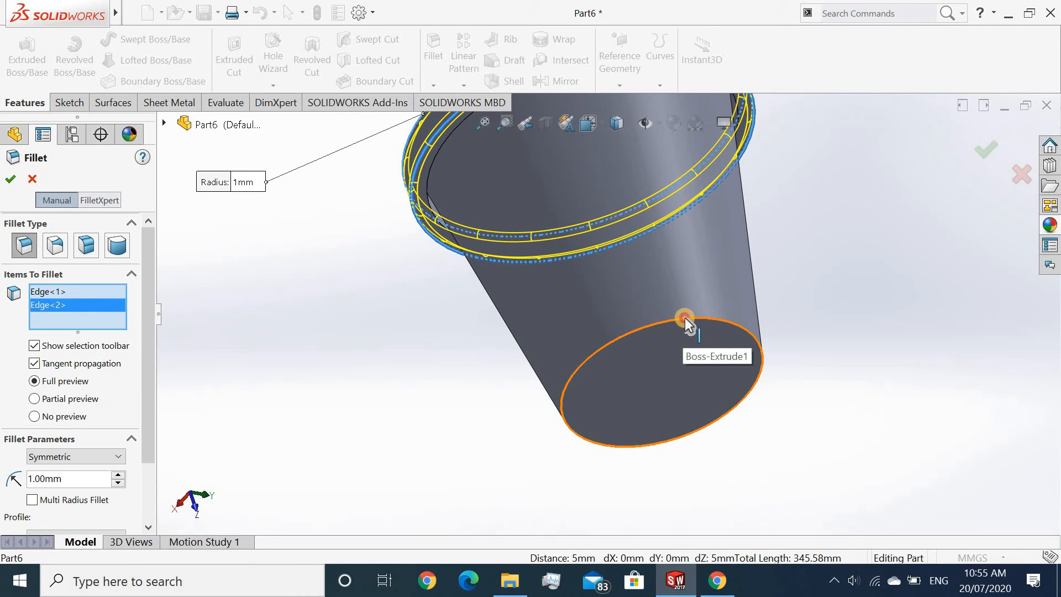
Step: Apply the 1 mm fillet to the two selected rim ring edges and check the rounded rim from the side
click(989, 142)
scroll(605, 215, up, 4)
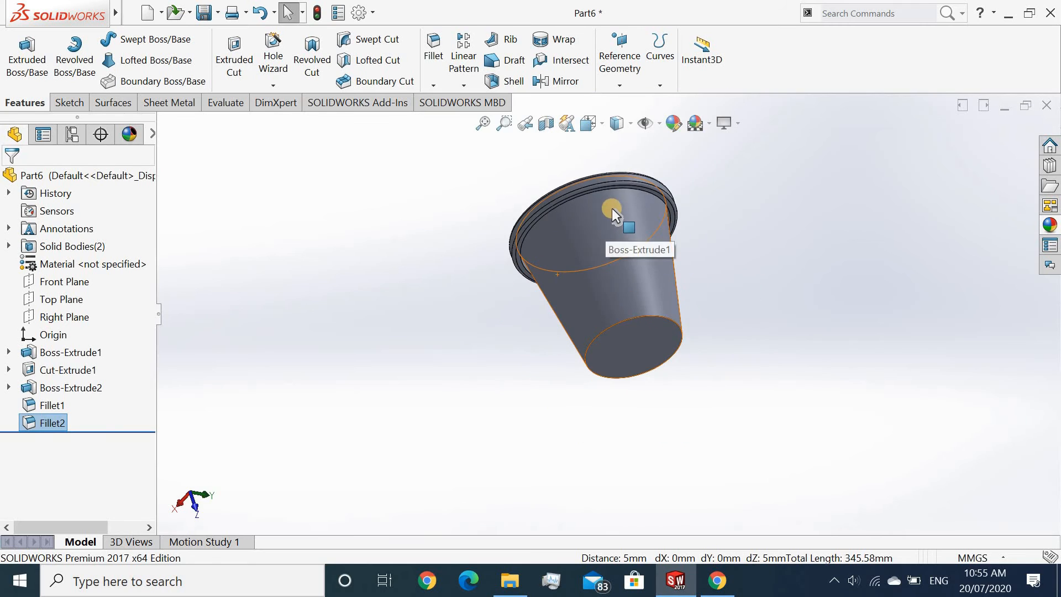
middle_drag(611, 207, 636, 180)
scroll(659, 347, down, 5)
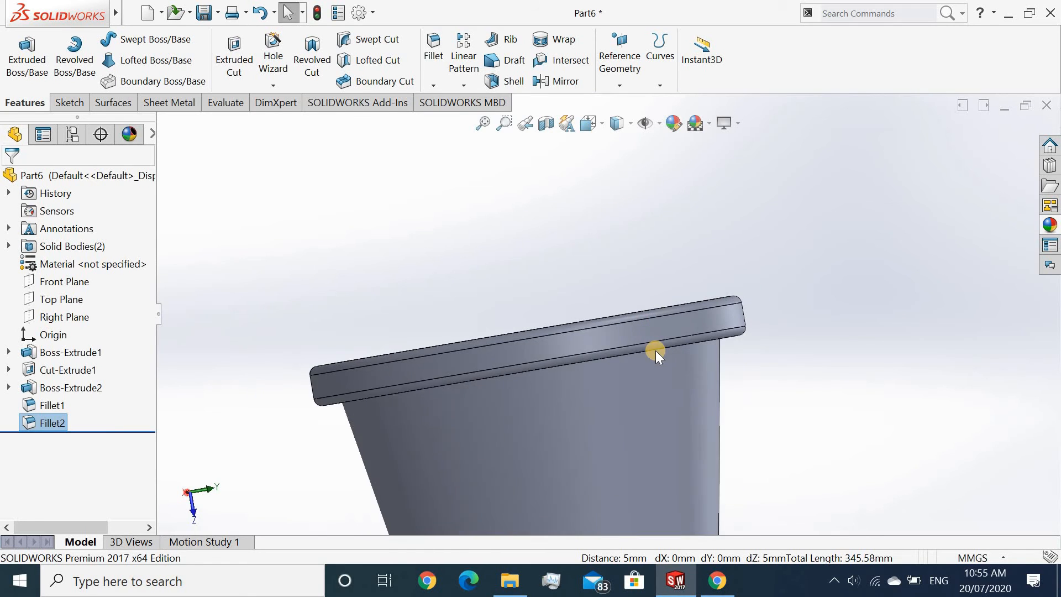
scroll(655, 351, up, 3)
Step: Fillet the outer circular edge of the cup's base with a symmetric 1 mm radius
key(Return)
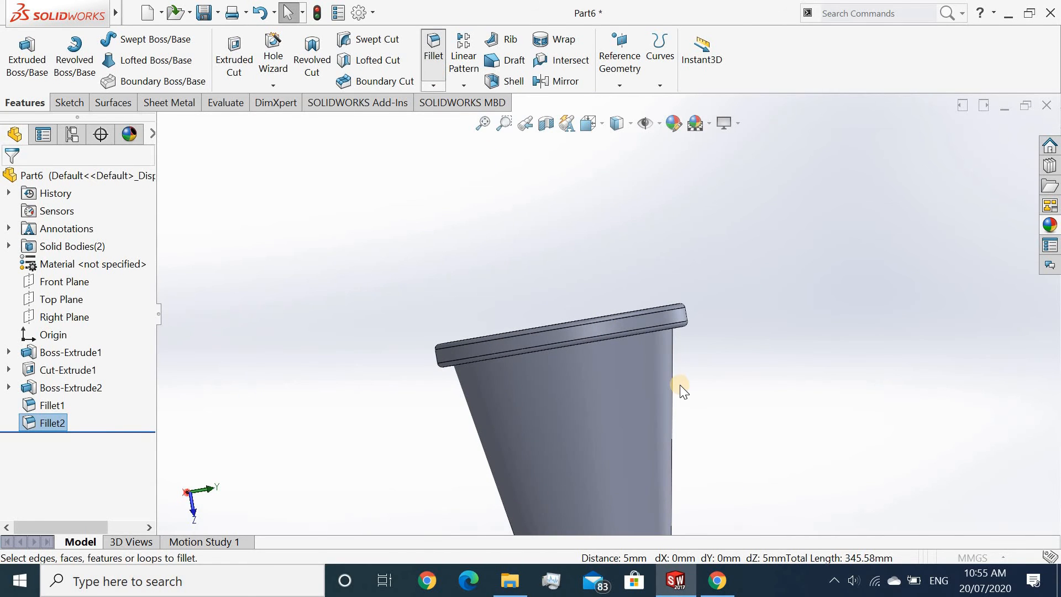
scroll(658, 379, down, 2)
scroll(638, 392, up, 4)
middle_drag(622, 400, 584, 352)
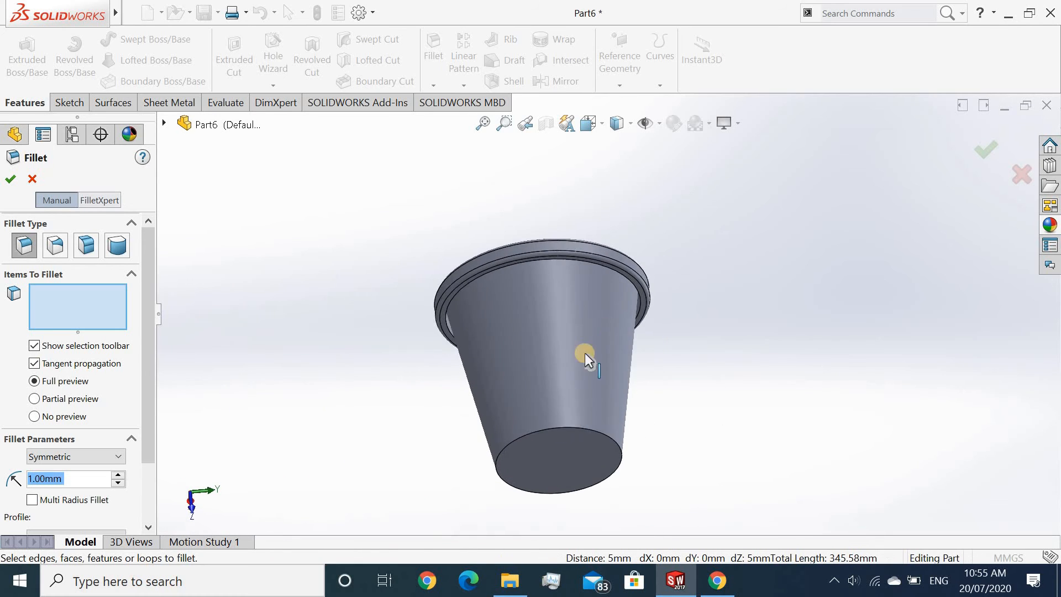
scroll(573, 373, down, 3)
click(572, 375)
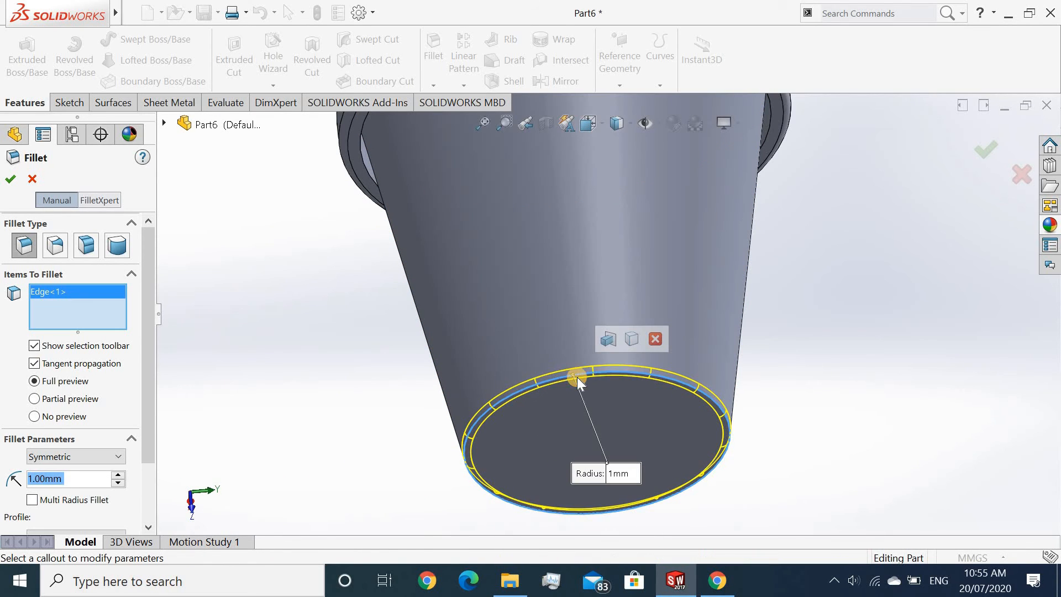
key(Return)
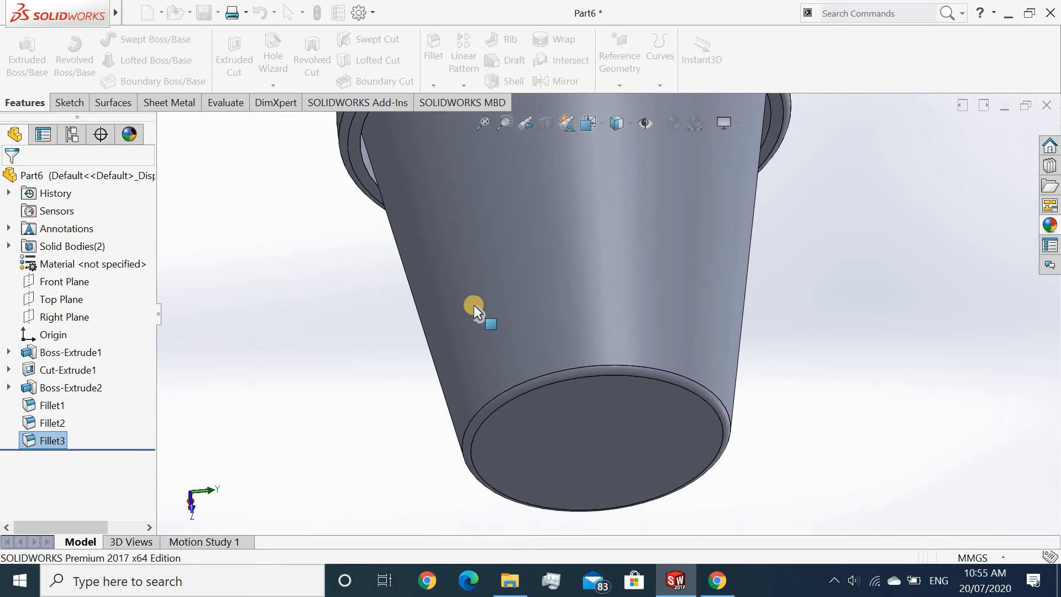
Step: Examine the filleted cup from its mouth, base and side, including the isometric view
scroll(475, 304, up, 5)
middle_drag(462, 395, 503, 326)
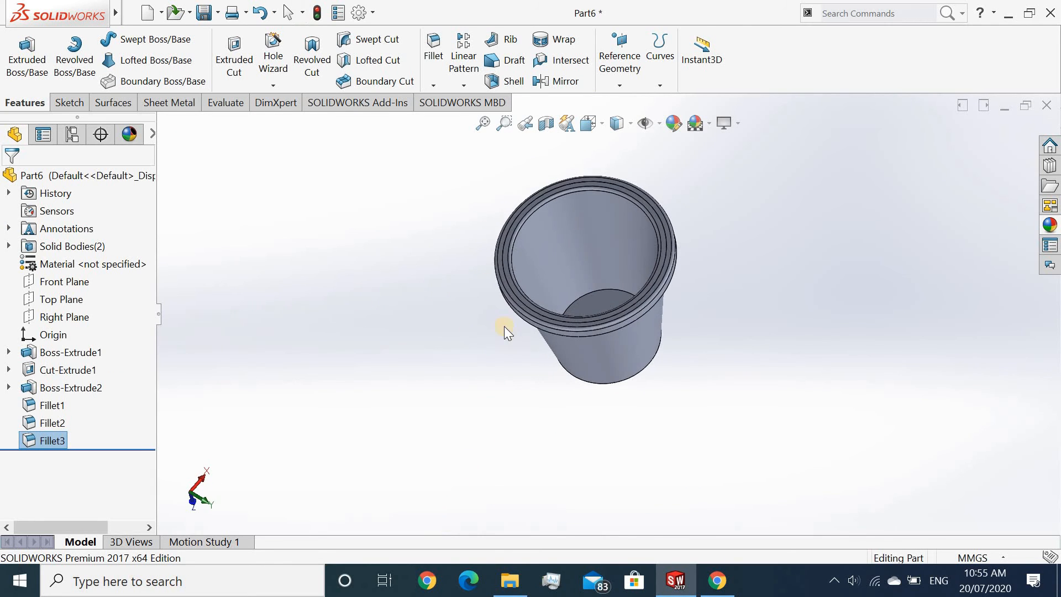
scroll(598, 256, down, 5)
scroll(598, 255, up, 6)
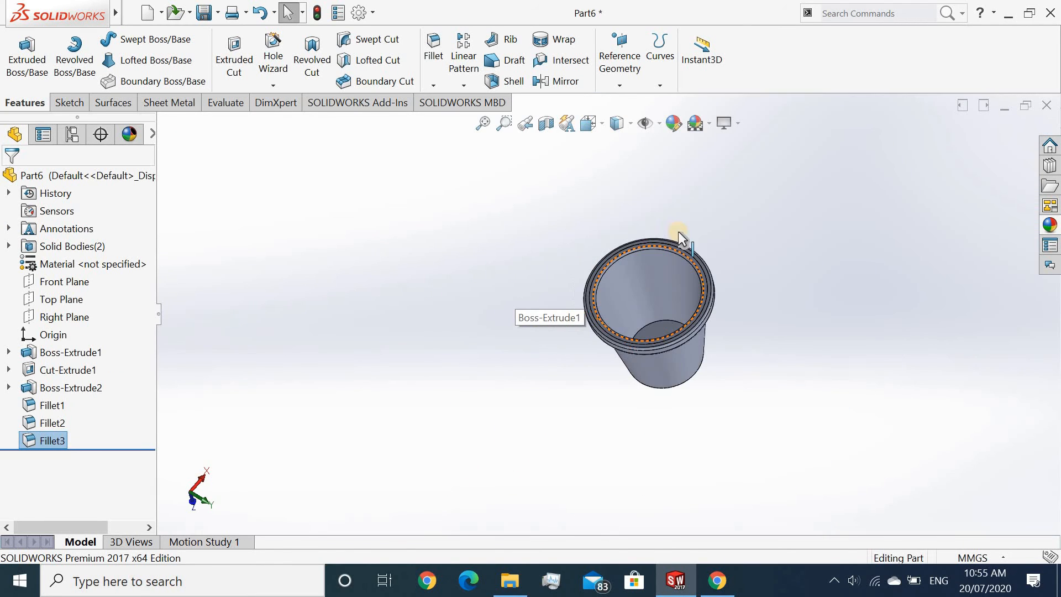
middle_drag(739, 249, 625, 127)
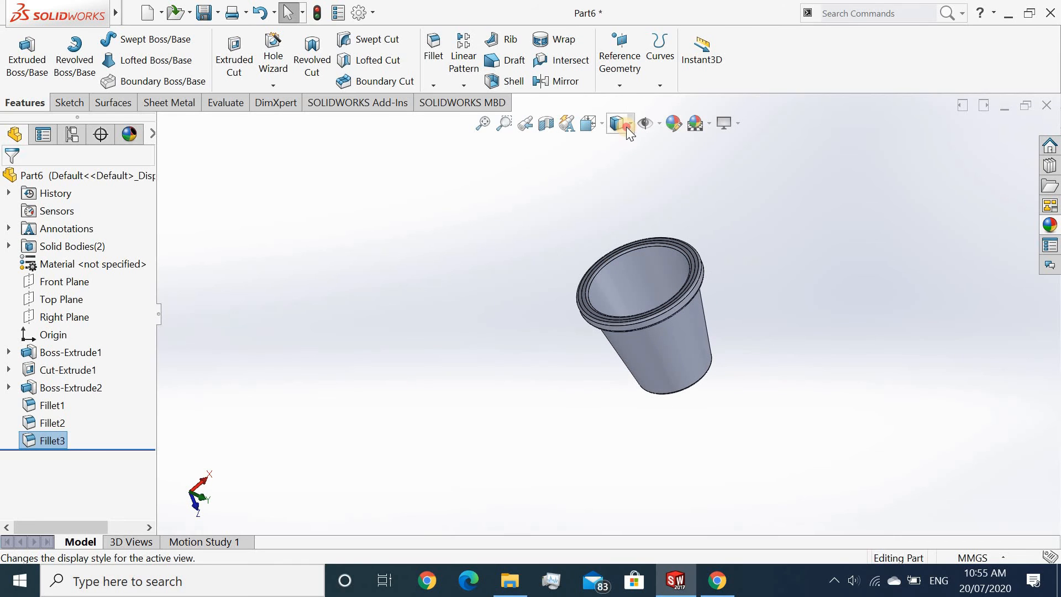
click(589, 123)
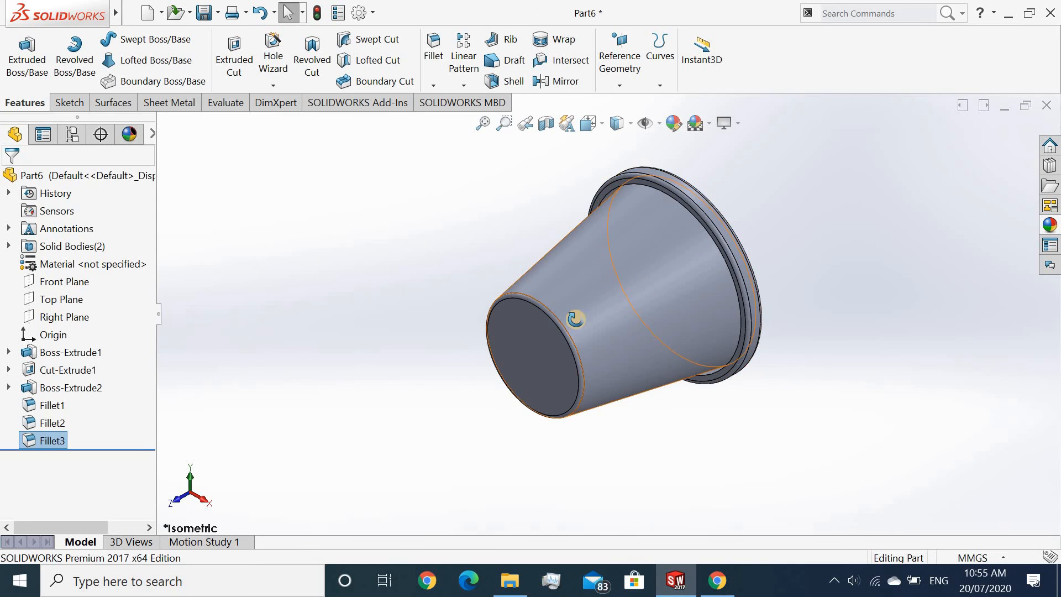
middle_drag(576, 317, 442, 144)
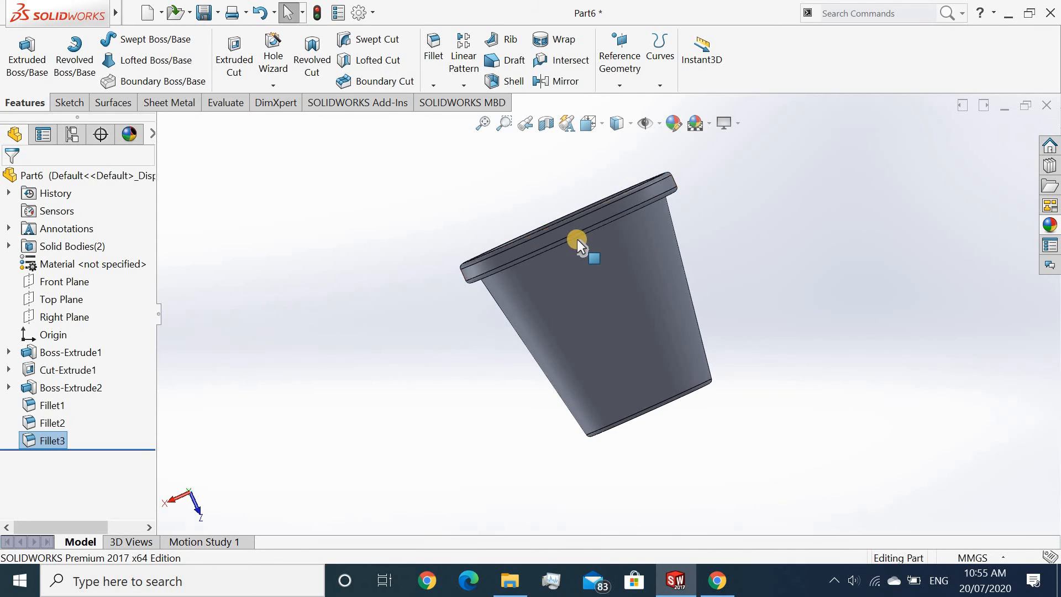
scroll(578, 239, down, 4)
scroll(578, 239, up, 4)
middle_drag(587, 246, 609, 274)
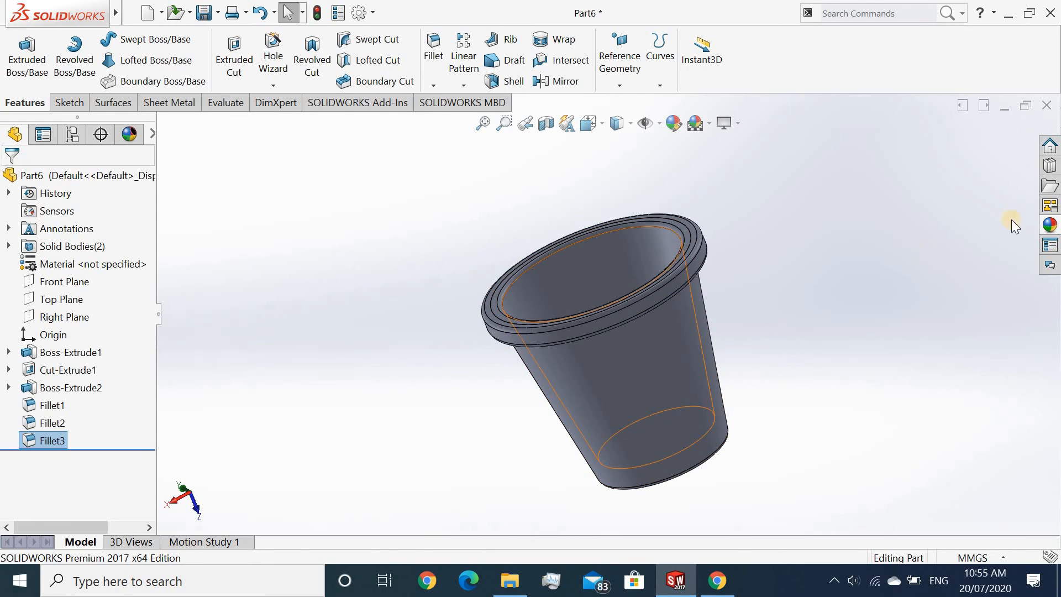
Step: Apply the slate 2d appearance from the architectural stone collection to the whole cup
click(1049, 225)
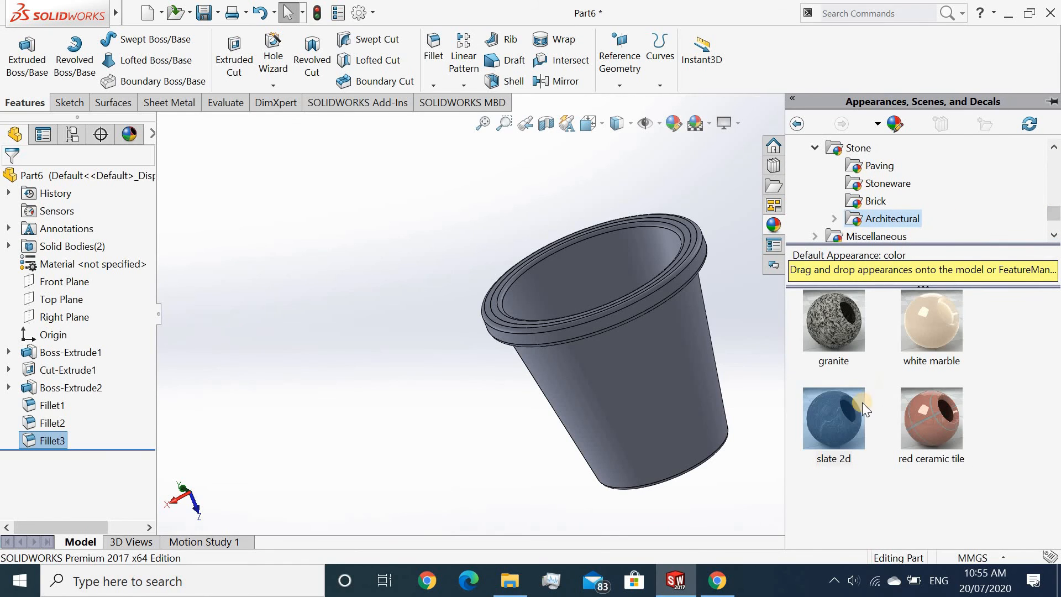
click(852, 418)
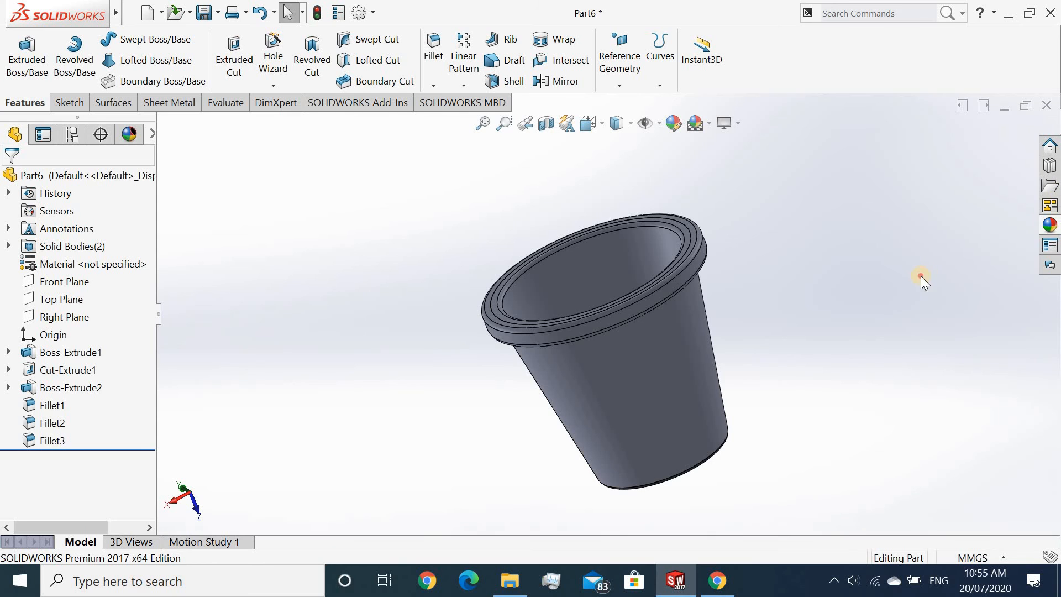
click(1051, 227)
double_click(827, 399)
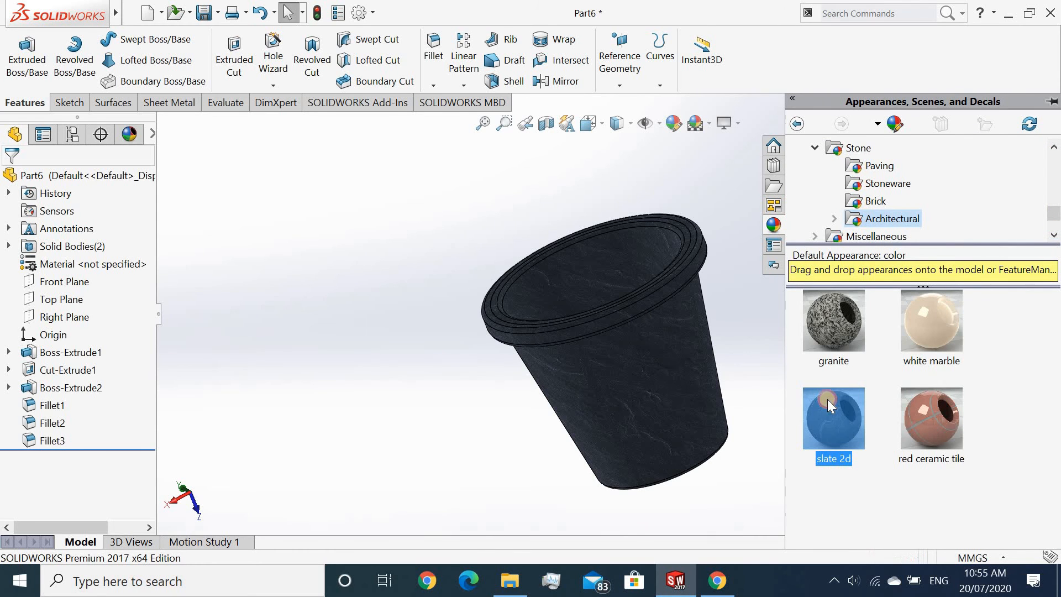
scroll(502, 233, down, 5)
scroll(558, 244, up, 5)
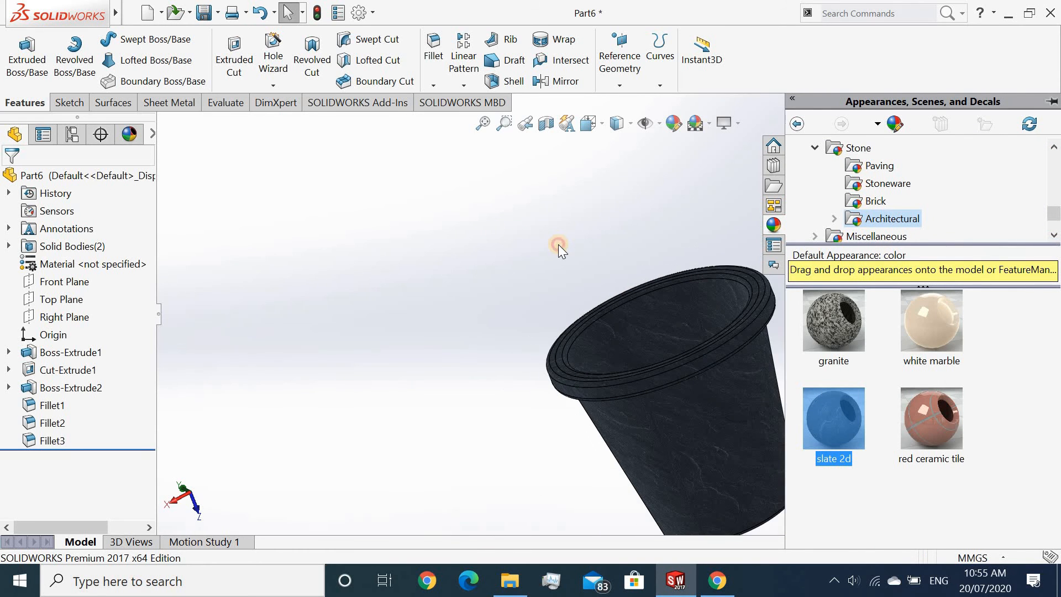
click(558, 244)
Step: Examine the slate texture on the cup's interior, rim ring and outer wall
scroll(736, 293, down, 5)
scroll(738, 294, up, 5)
middle_drag(738, 294, 543, 443)
scroll(605, 429, up, 3)
scroll(604, 429, down, 5)
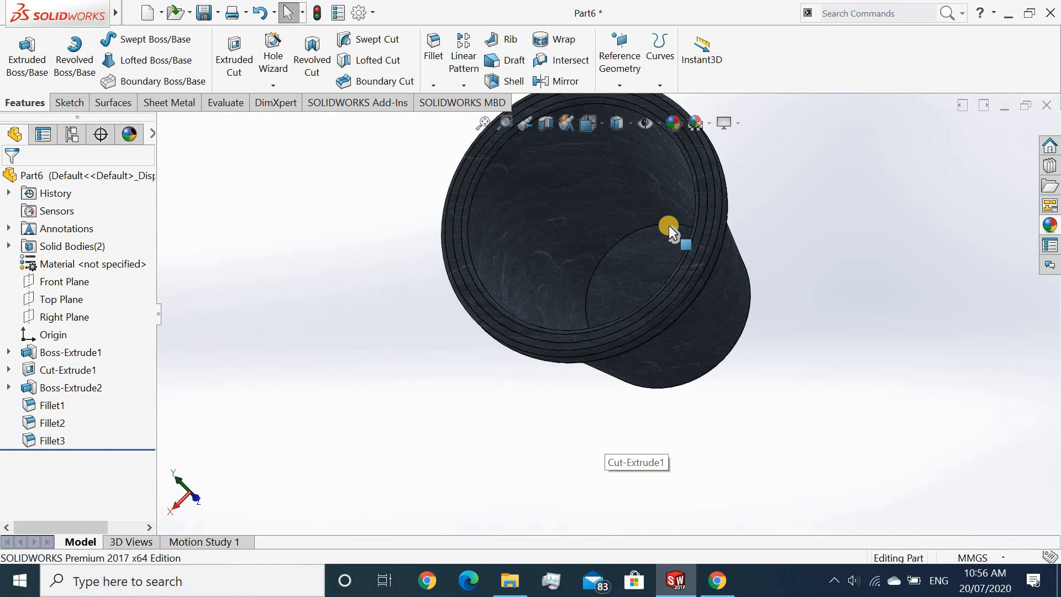
scroll(668, 224, up, 4)
middle_drag(669, 333, 628, 233)
scroll(628, 233, down, 3)
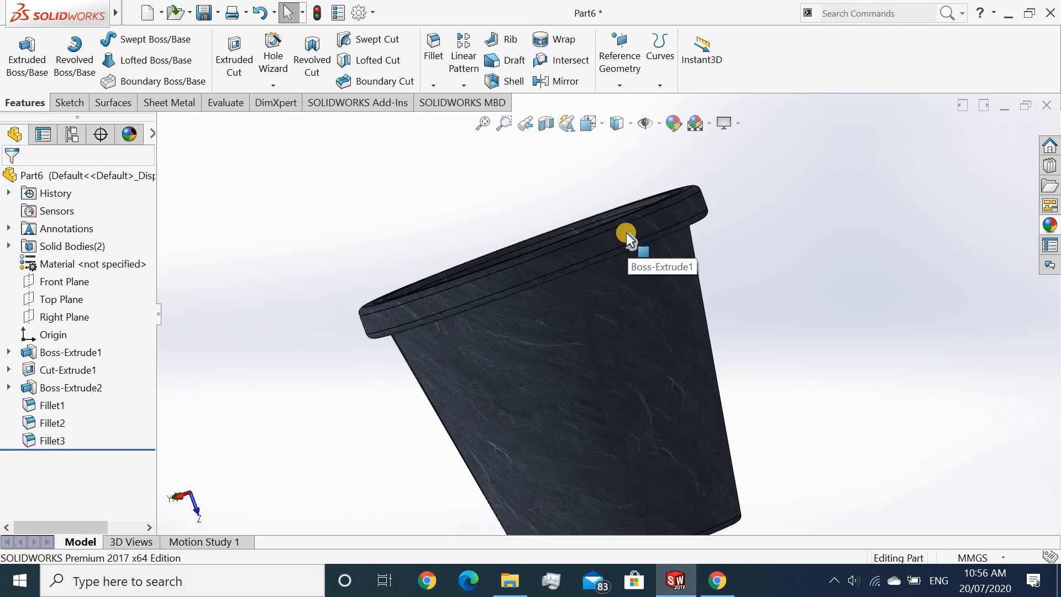
scroll(625, 232, up, 2)
middle_drag(556, 277, 605, 317)
scroll(553, 319, down, 2)
scroll(551, 322, up, 4)
scroll(604, 317, down, 1)
scroll(604, 406, down, 2)
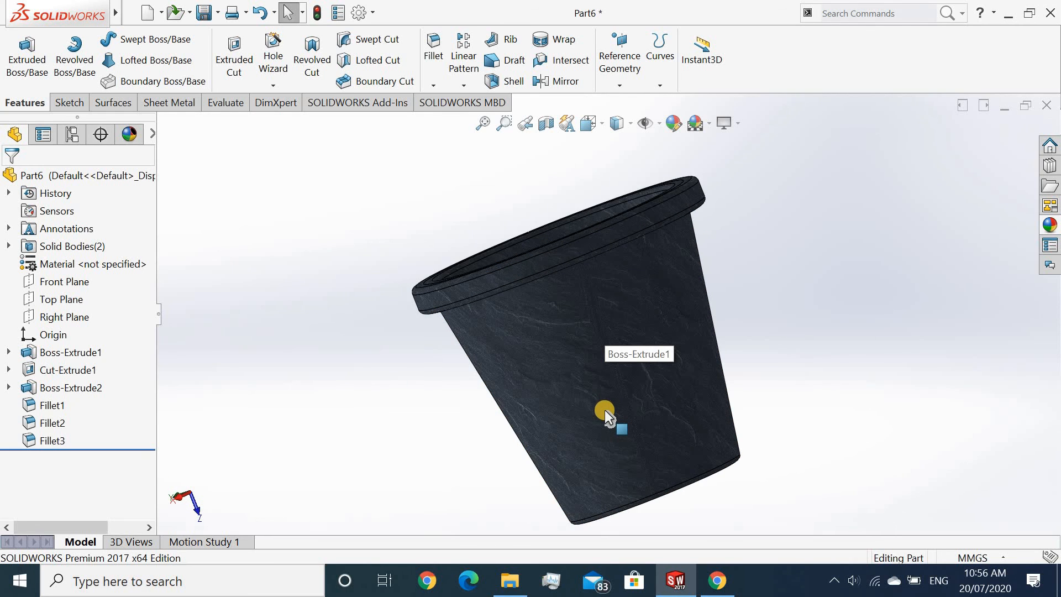